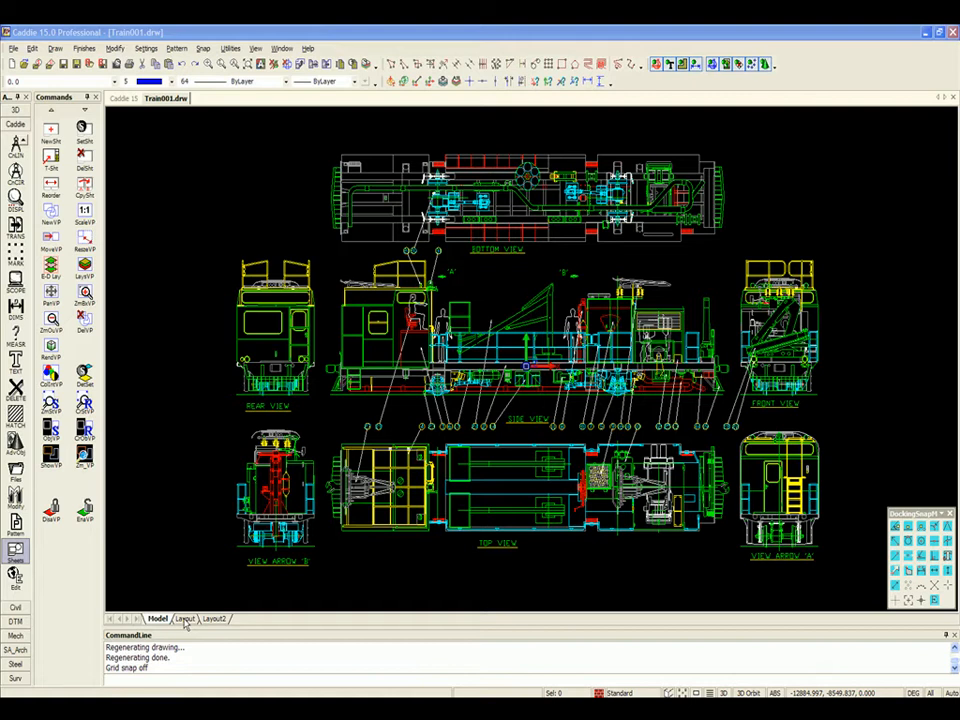
# - Open the sheet setup of the Layout sheet and choose the HP DesignJet 500 24 by HP printer with ISO A1 paper
pyautogui.click(184, 618)
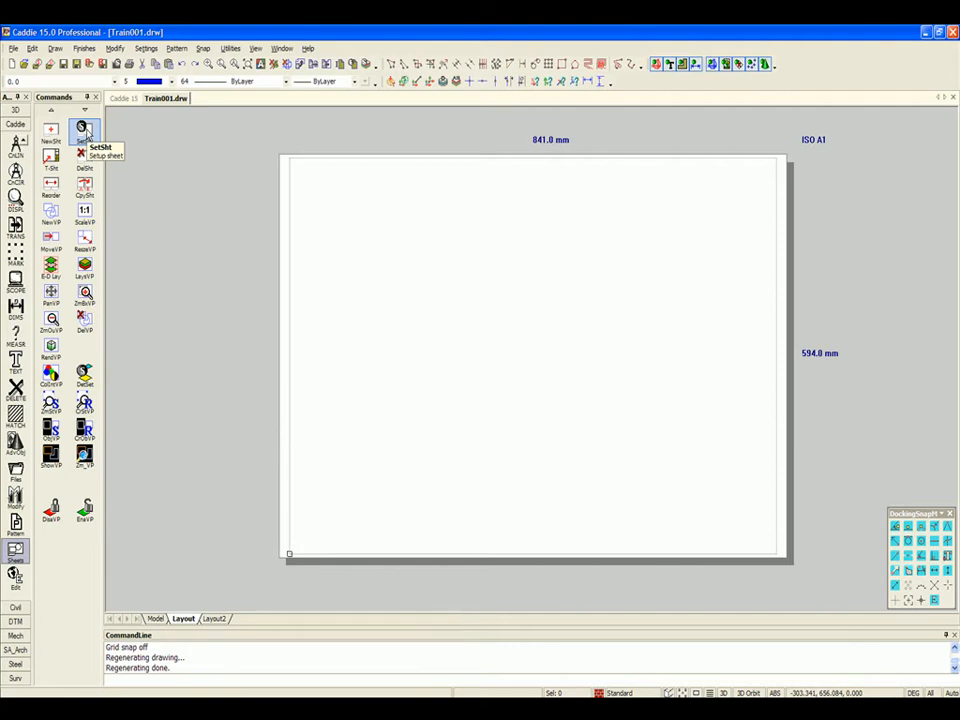
pyautogui.click(84, 131)
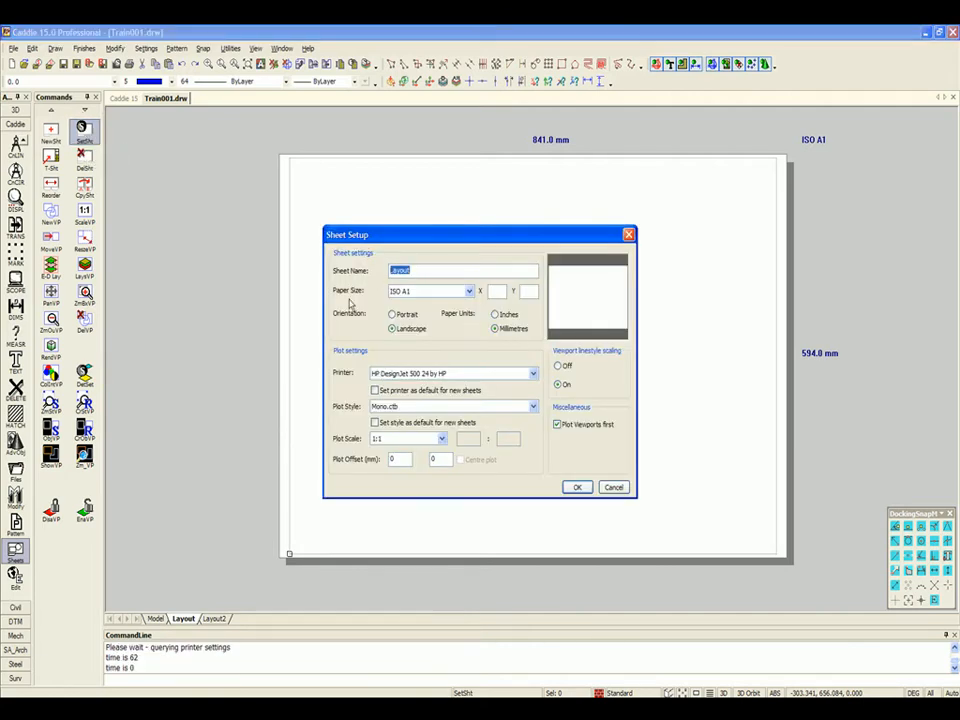
pyautogui.click(430, 373)
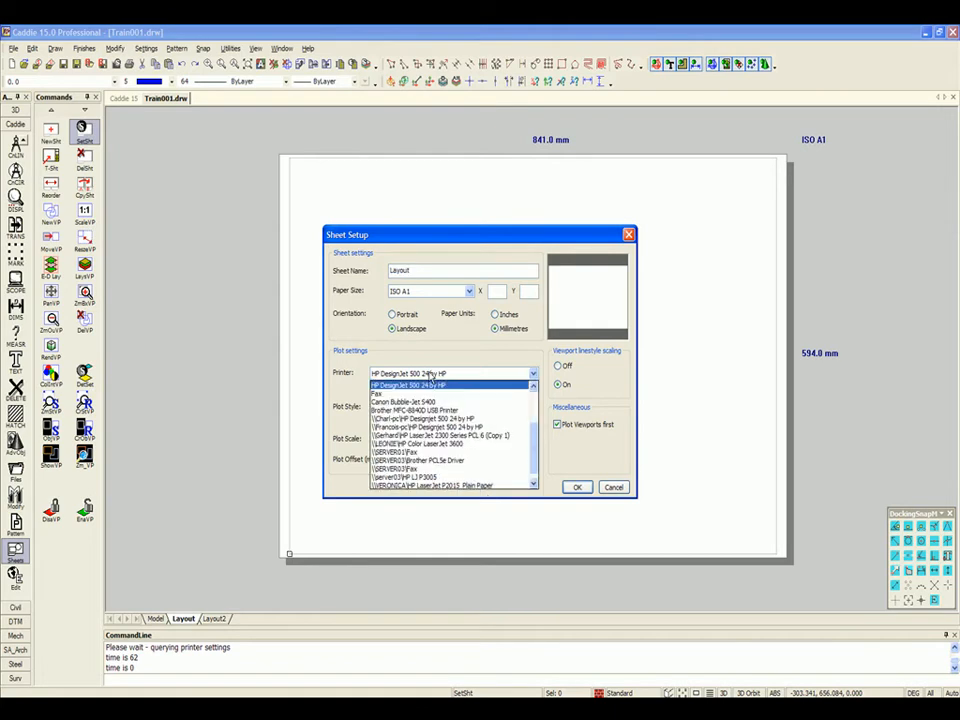
pyautogui.click(519, 391)
pyautogui.click(470, 291)
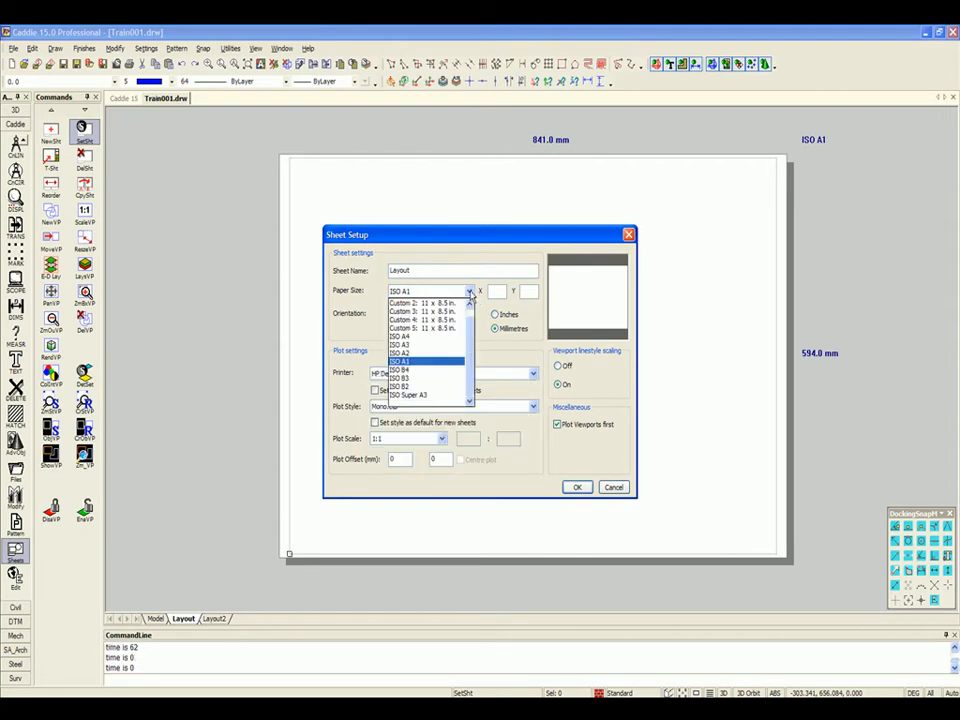
pyautogui.click(446, 362)
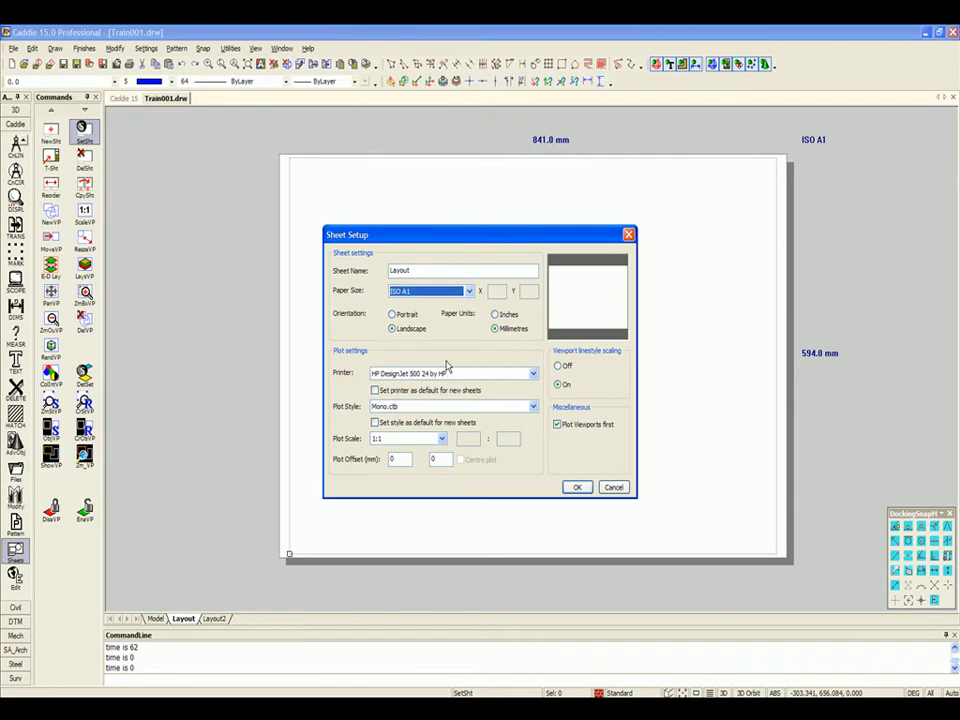
# - Set the sheet to landscape in millimetres with the Mono.ctb plot style, a 1:1 plot scale and zero plot offset, and apply the setup
pyautogui.click(394, 328)
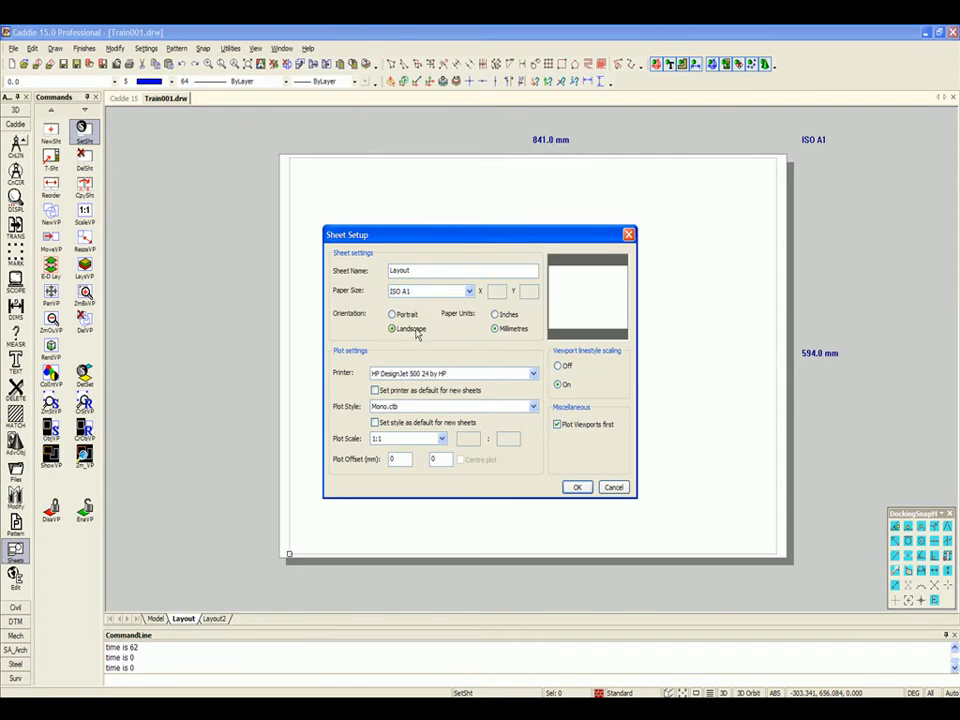
pyautogui.click(510, 334)
pyautogui.click(566, 367)
pyautogui.click(533, 408)
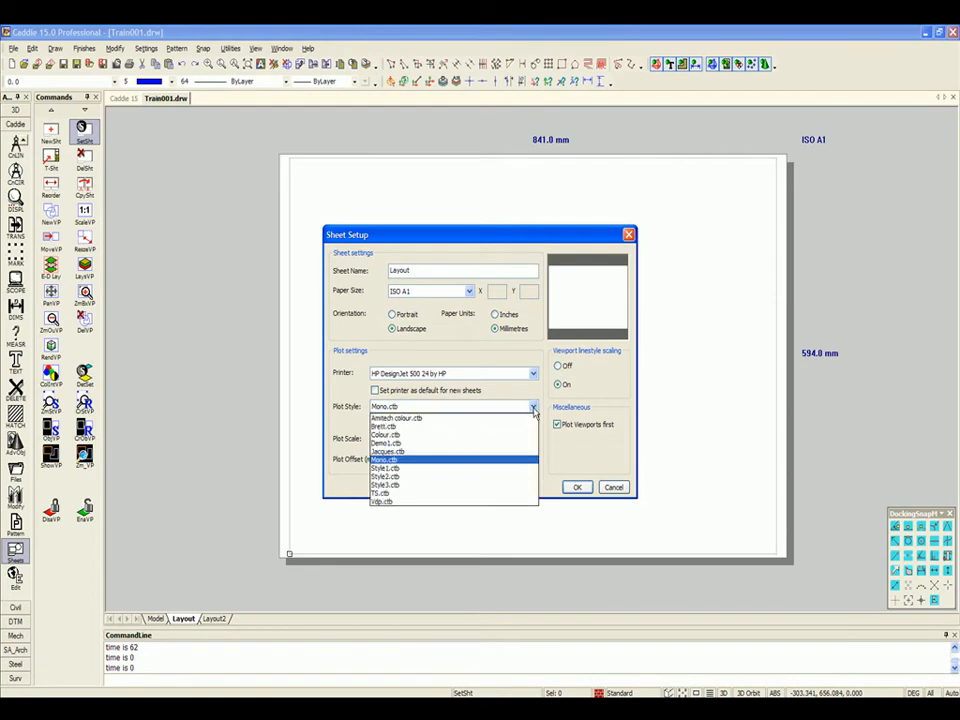
pyautogui.click(534, 410)
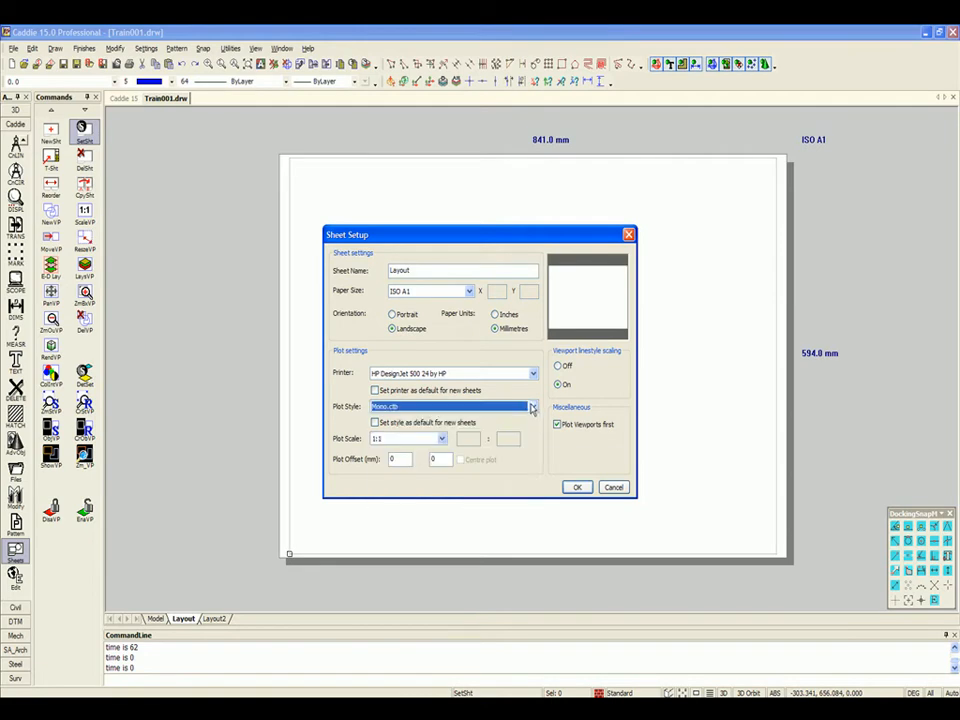
pyautogui.click(442, 440)
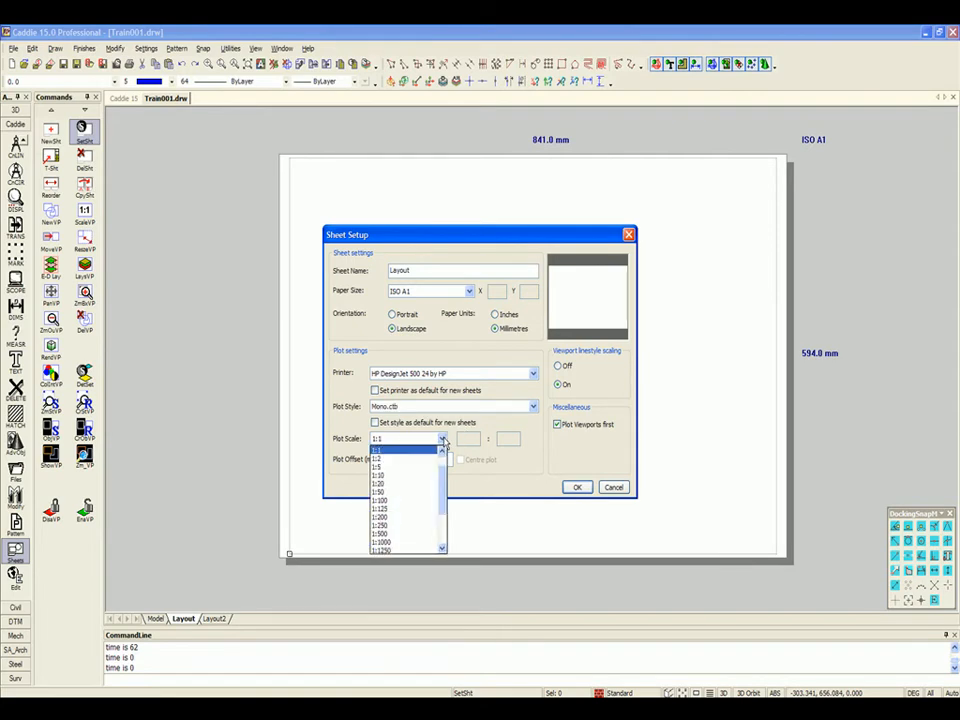
pyautogui.click(443, 441)
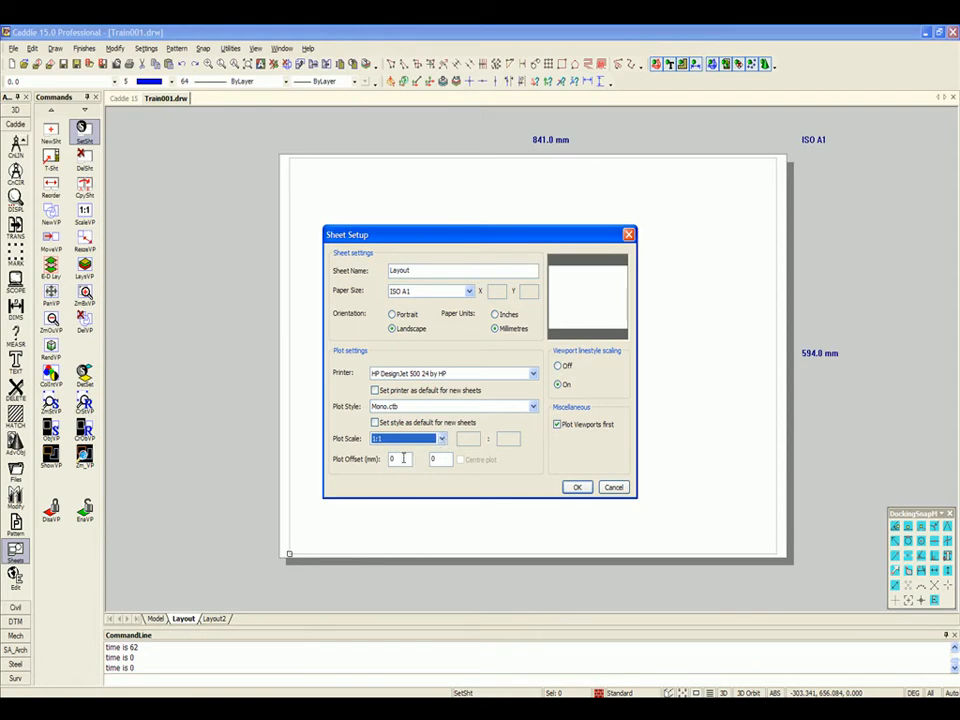
pyautogui.click(403, 458)
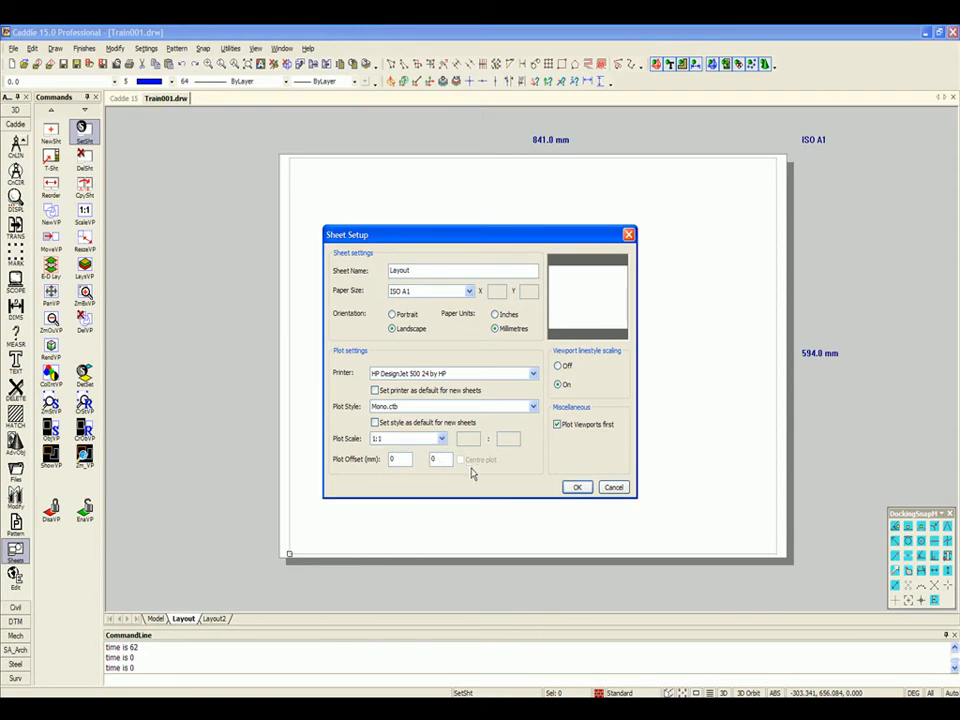
pyautogui.click(577, 488)
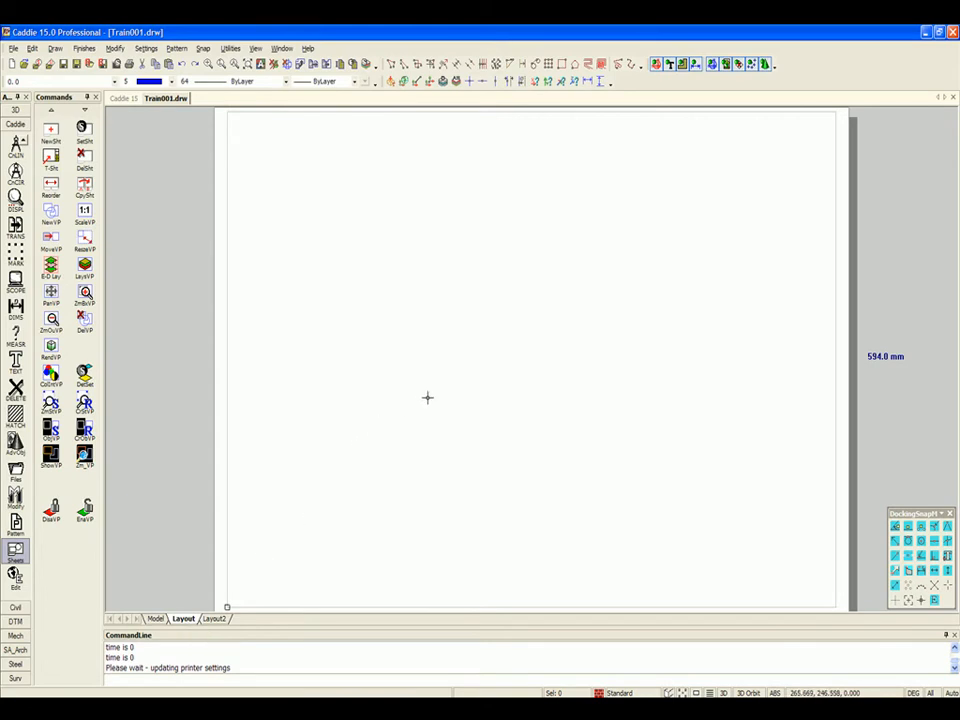
# - Draw a rectangular border in pen 6 (magenta) just inside the printable area of the Layout sheet
pyautogui.scroll(-1, 427, 397)
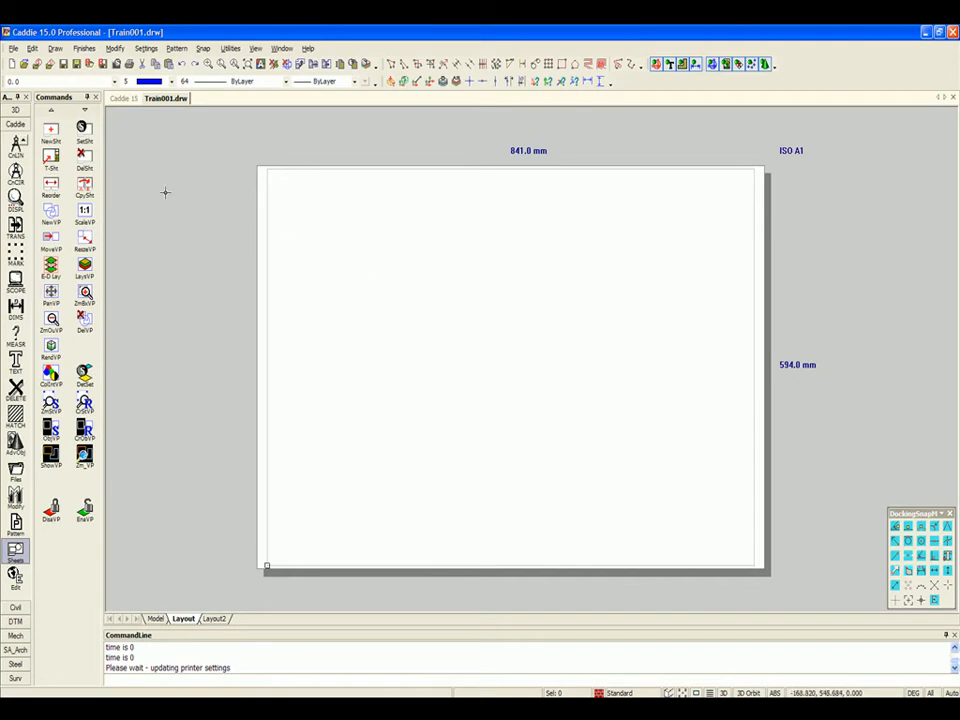
pyautogui.click(16, 145)
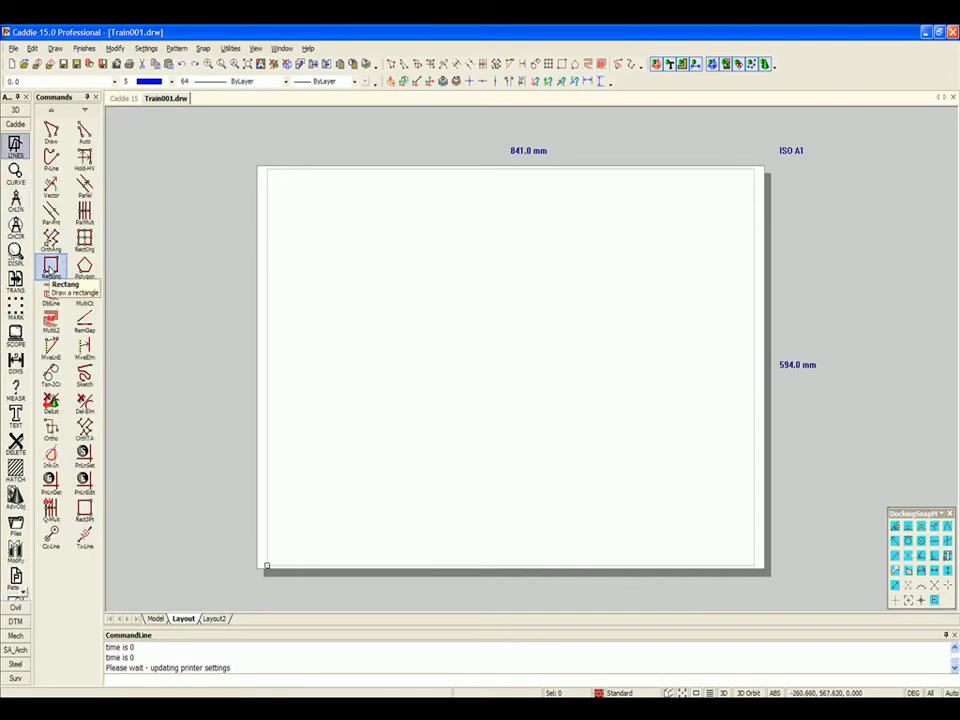
pyautogui.click(172, 83)
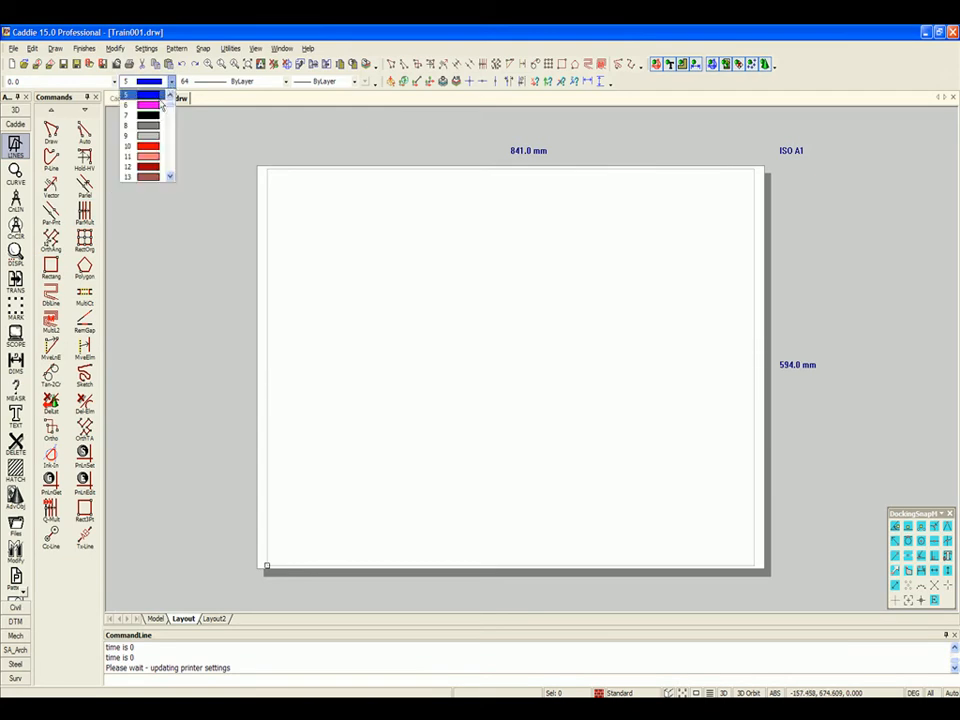
pyautogui.click(145, 106)
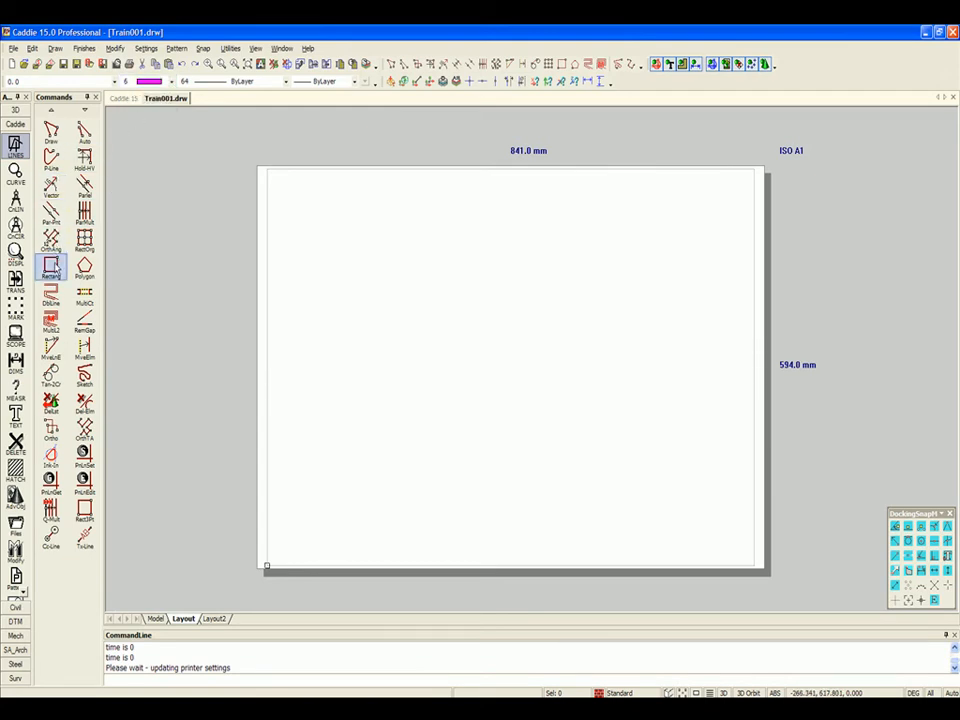
pyautogui.click(51, 265)
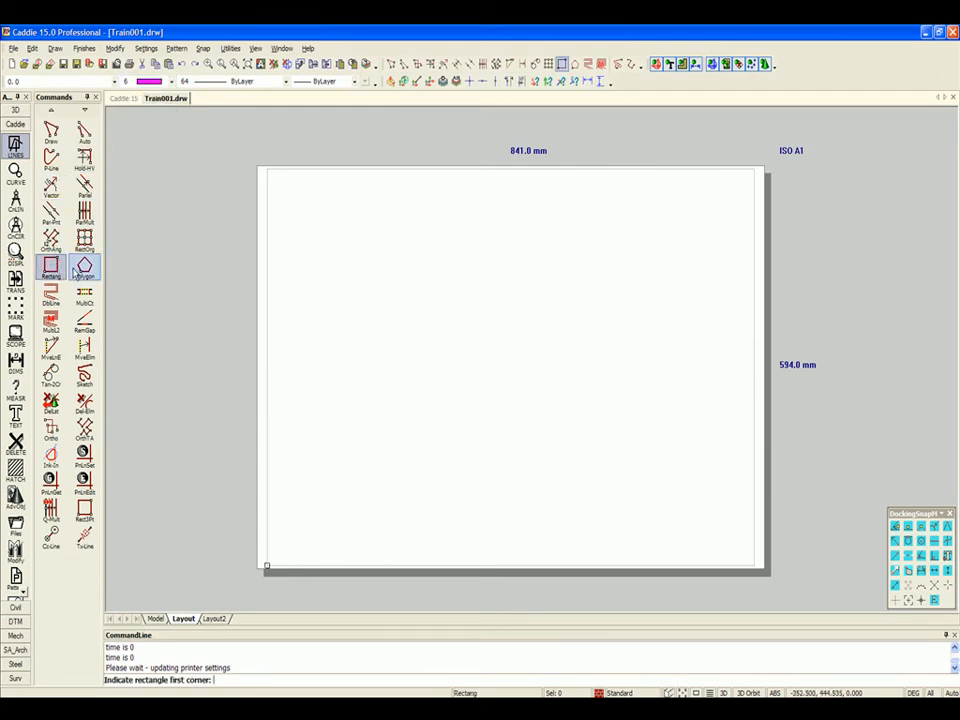
pyautogui.click(274, 555)
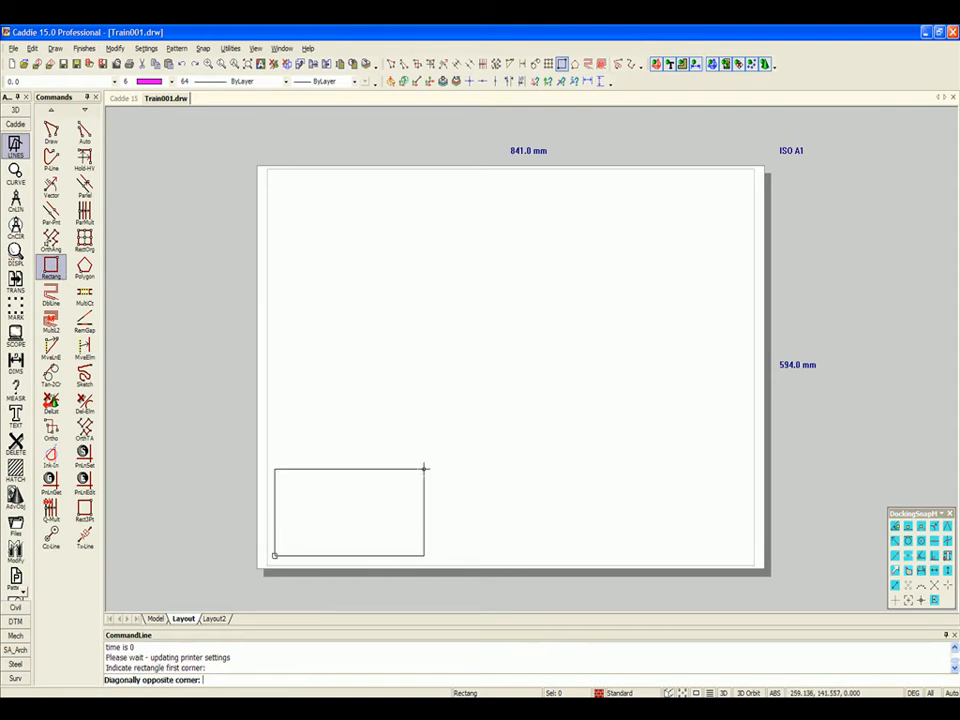
pyautogui.click(744, 177)
# - Draw a line parallel to the border's right edge for a title column and another just above its bottom edge
pyautogui.click(51, 212)
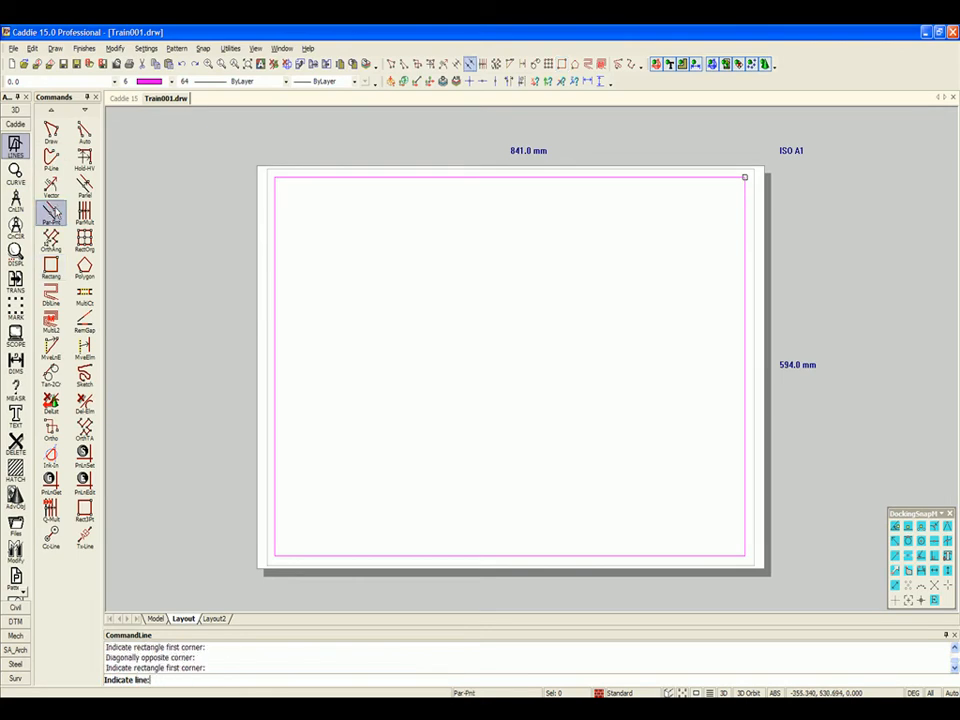
pyautogui.click(741, 390)
pyautogui.click(684, 392)
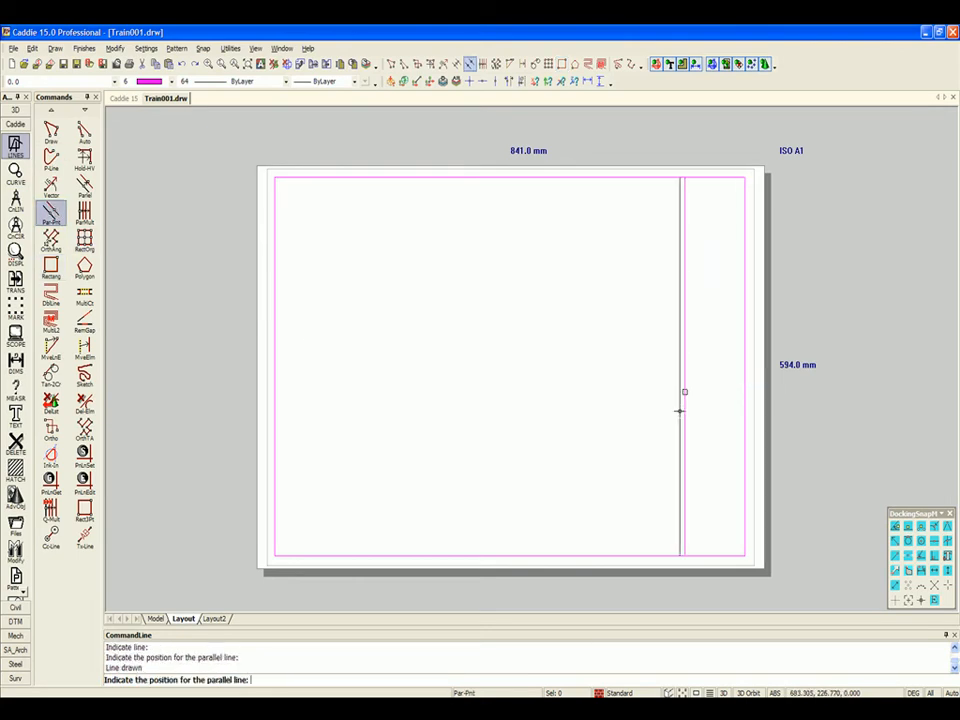
pyautogui.rightClick(655, 485)
pyautogui.click(639, 549)
pyautogui.click(640, 535)
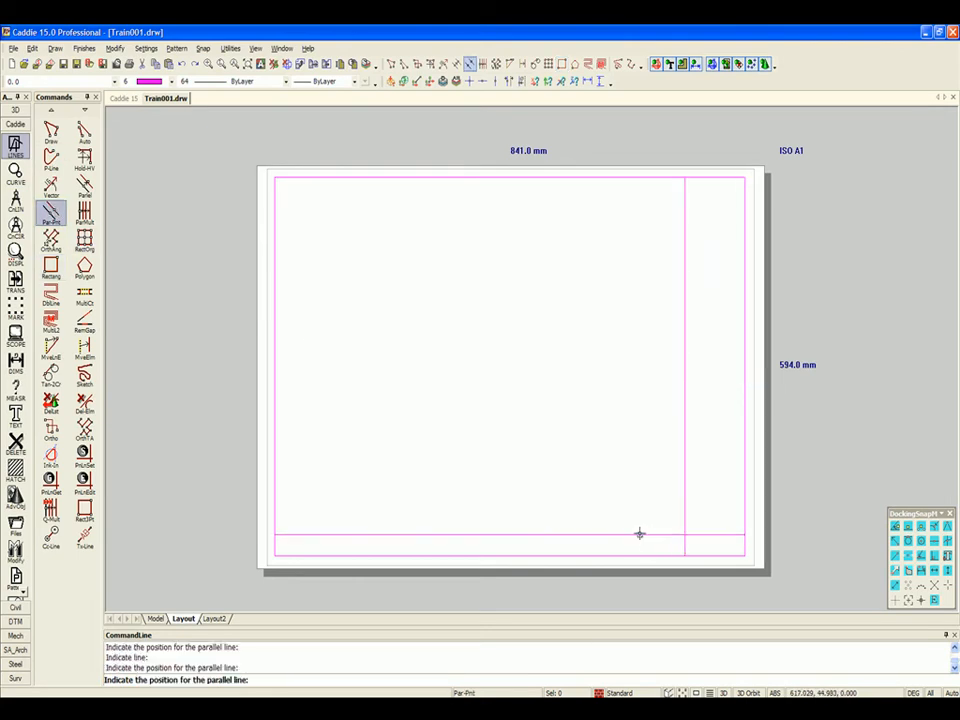
# - Delete the segment of the lower horizontal line that lies left of the title column
pyautogui.click(16, 441)
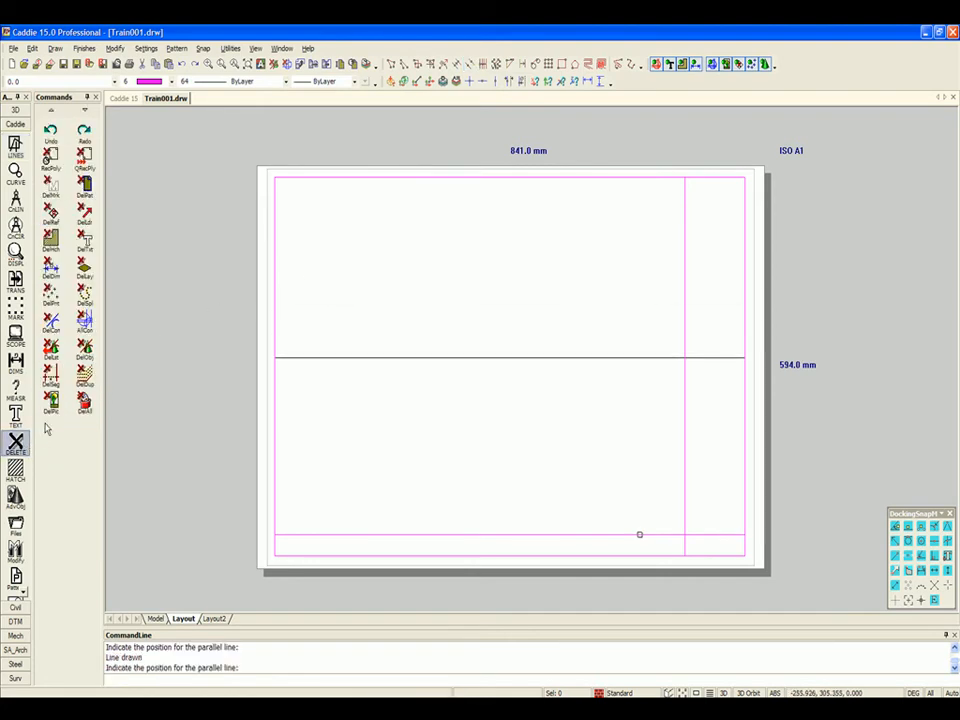
pyautogui.click(50, 375)
pyautogui.click(427, 535)
pyautogui.moveTo(527, 525); pyautogui.dragTo(522, 514, button='middle')
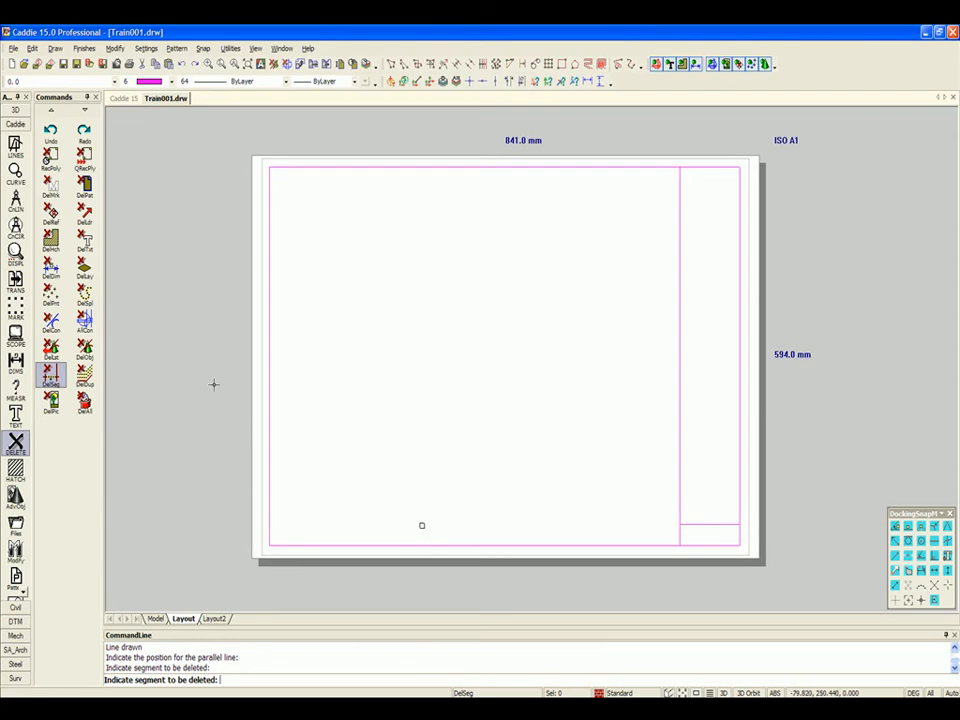
# - Set the text parameters to Arial Rounded MT Bold, pen 3 (green), 8 mm height at 1:1 scale with top-left origin
pyautogui.click(16, 413)
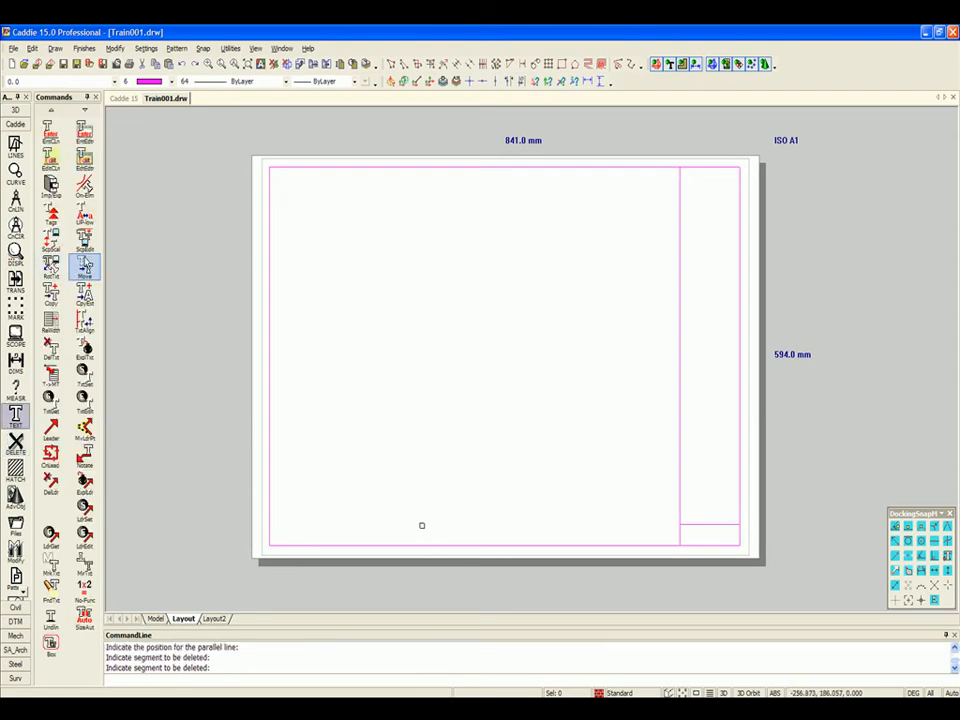
pyautogui.click(84, 372)
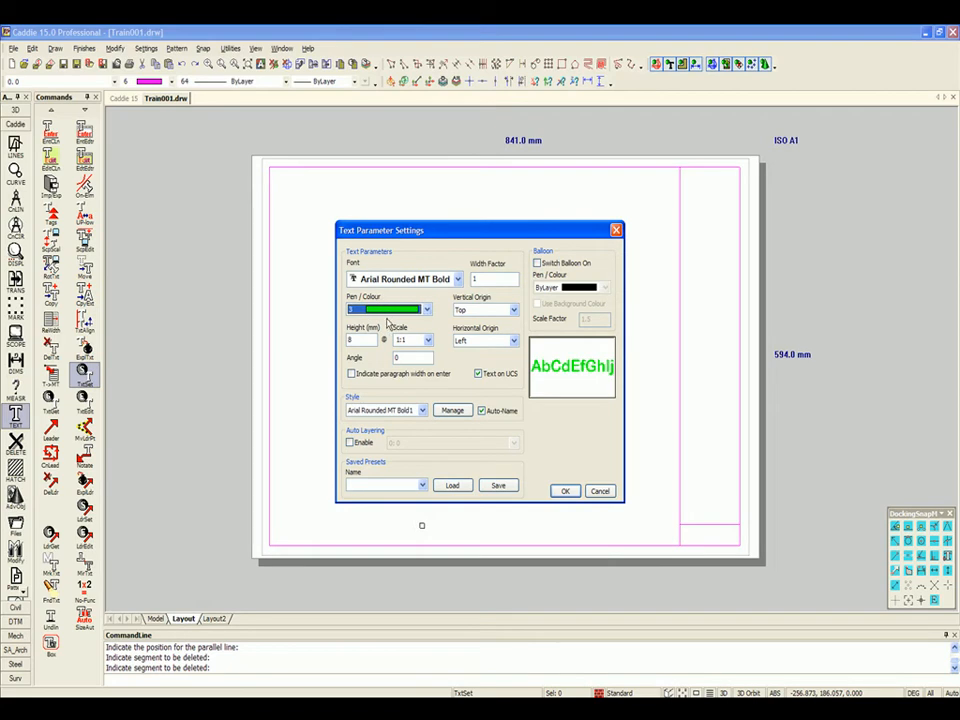
pyautogui.click(566, 491)
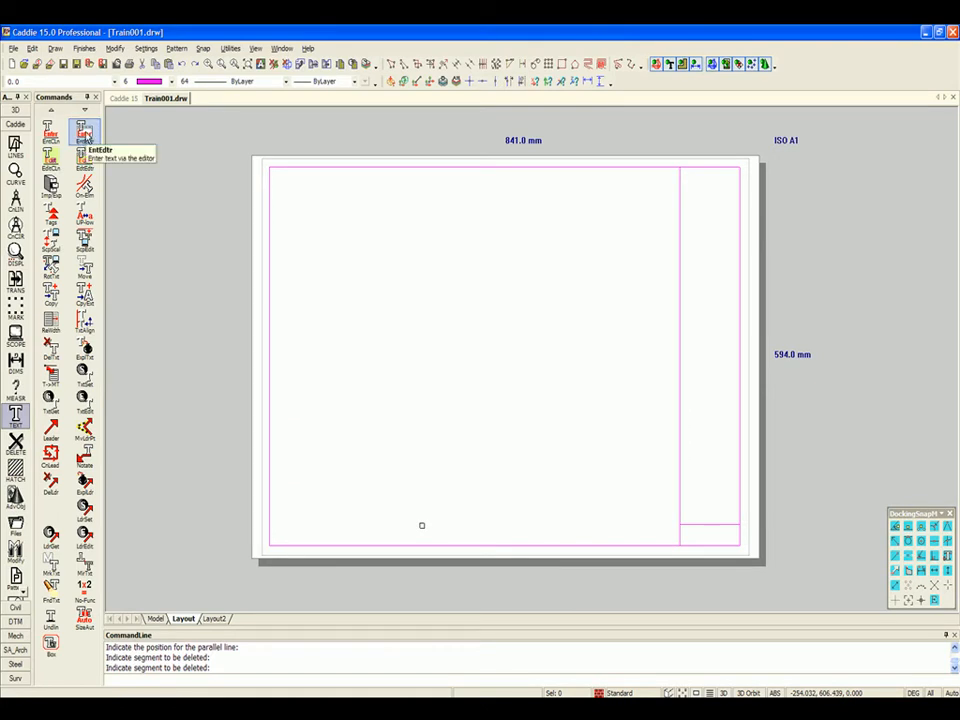
# - Place the text "Date:" horizontally with freehand snap in the small box at the bottom of the title column
pyautogui.click(84, 136)
pyautogui.rightClick(619, 511)
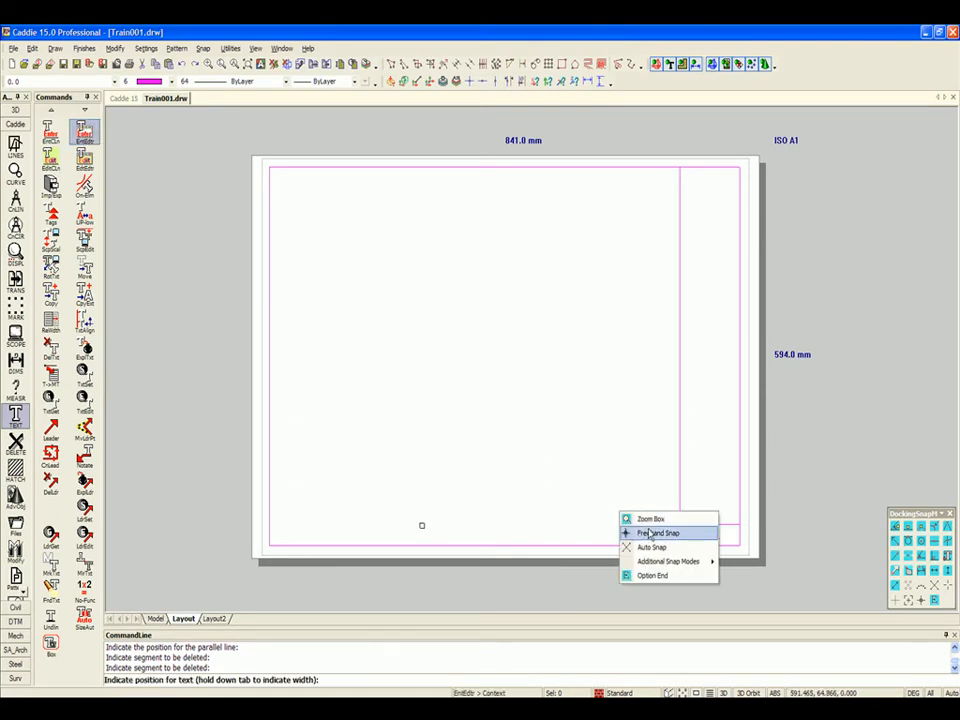
pyautogui.click(648, 533)
pyautogui.click(689, 535)
pyautogui.write('Date:')
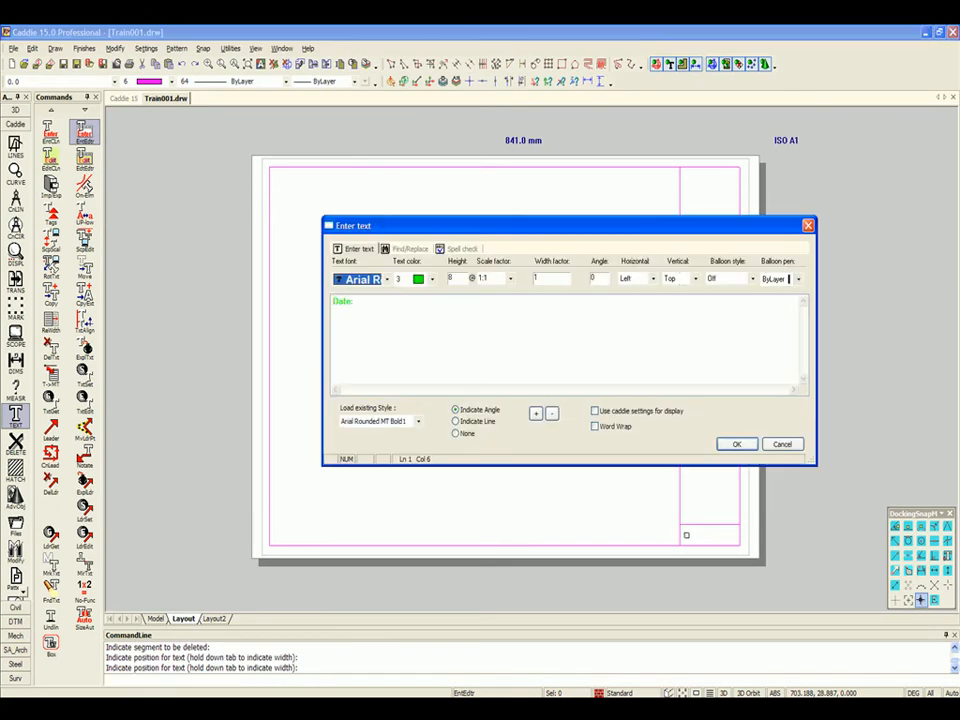
pyautogui.click(740, 445)
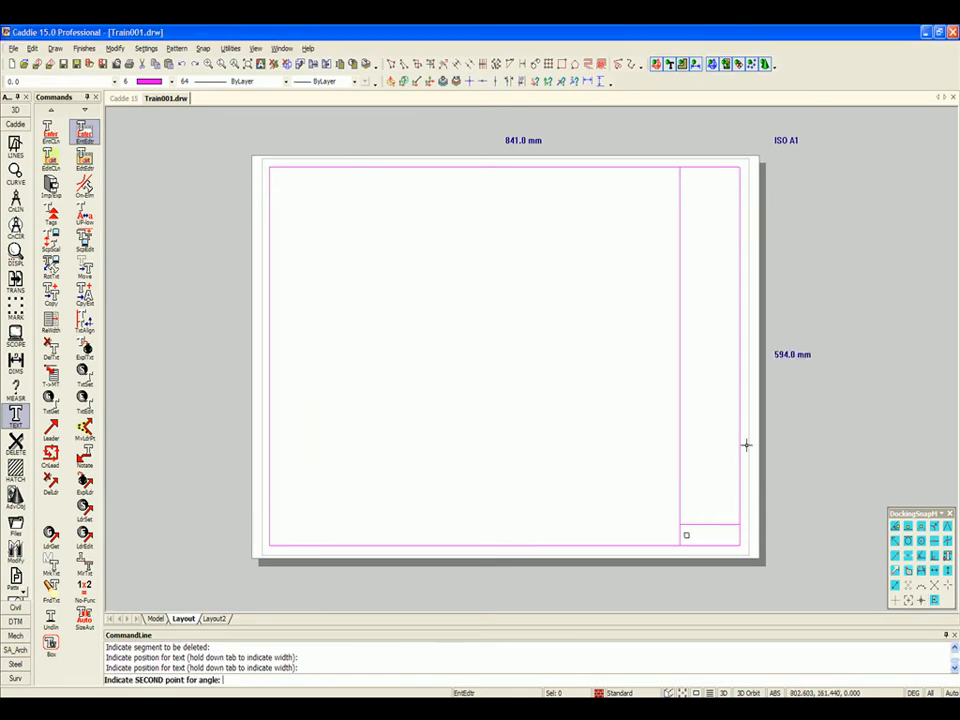
pyautogui.click(741, 536)
# - Insert a Date Numeric tag with freehand snap directly after the "Date:" text in the title column
pyautogui.scroll(5, 708, 540)
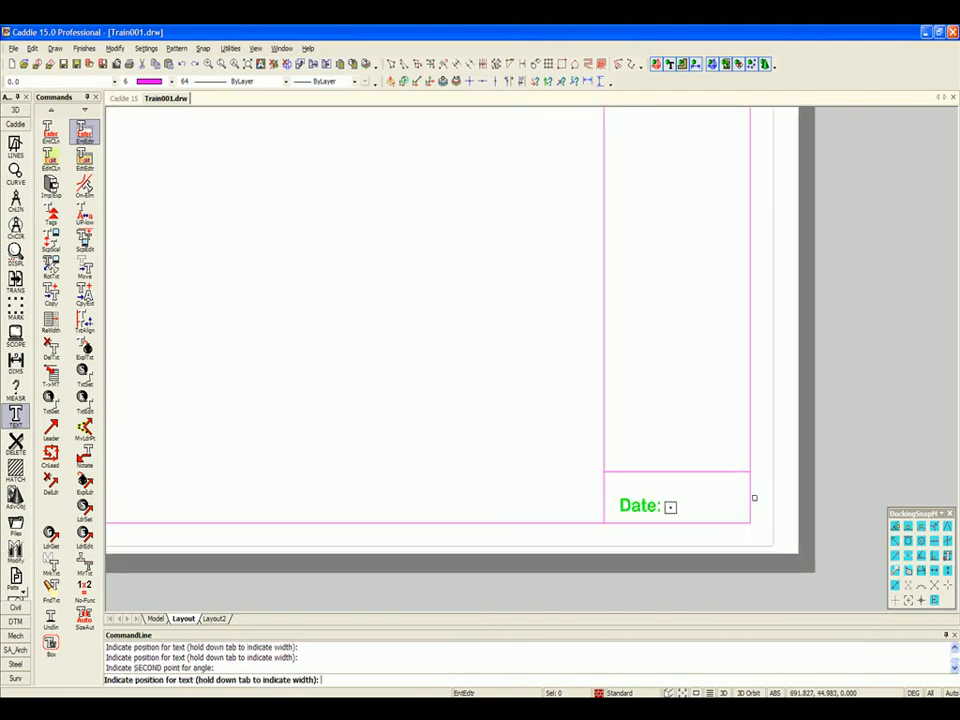
pyautogui.scroll(2, 621, 457)
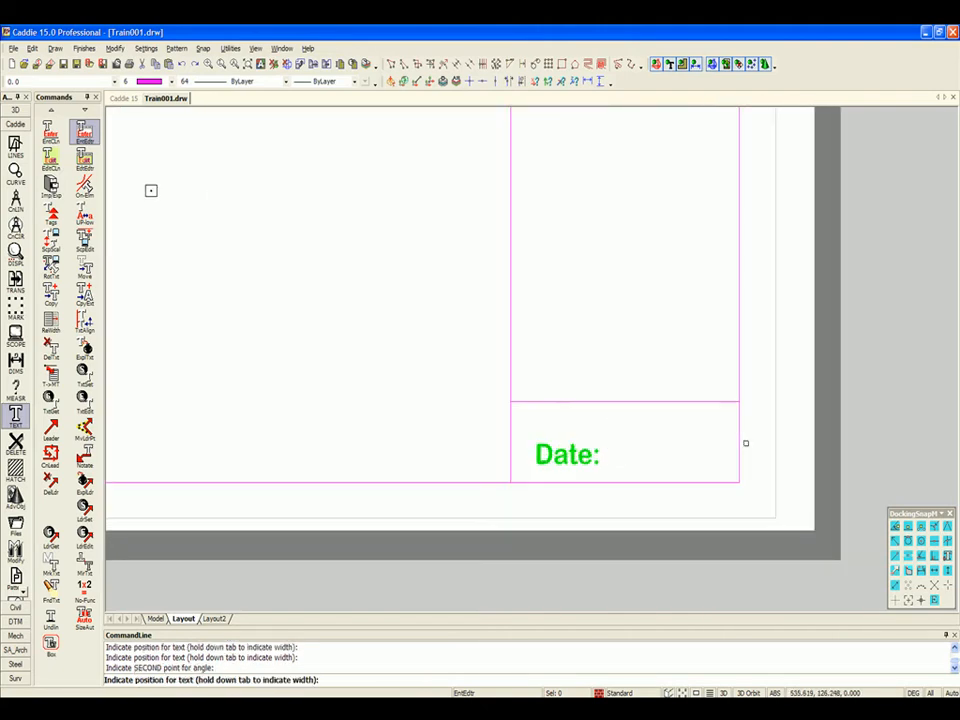
pyautogui.click(51, 213)
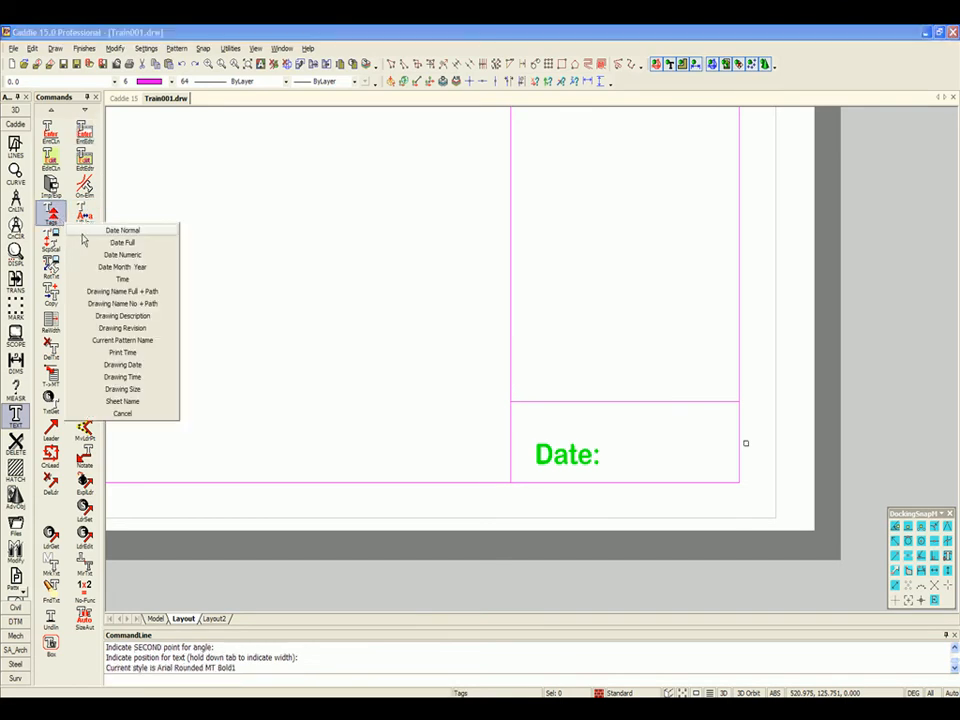
pyautogui.click(148, 255)
pyautogui.rightClick(391, 359)
pyautogui.click(428, 381)
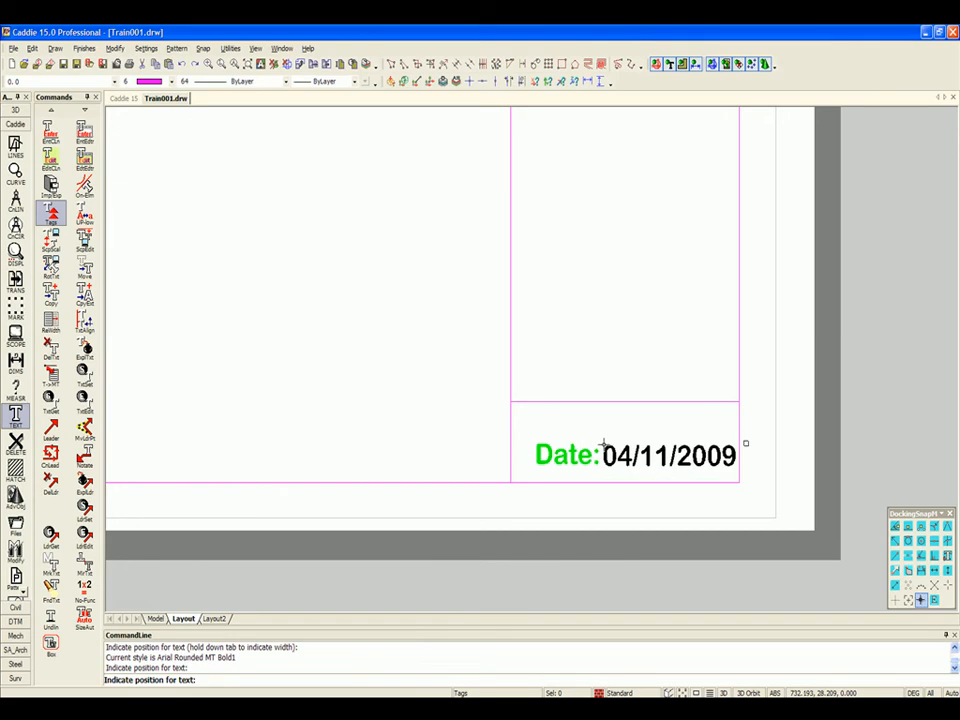
pyautogui.click(603, 443)
pyautogui.press('Escape')
pyautogui.scroll(-5, 572, 412)
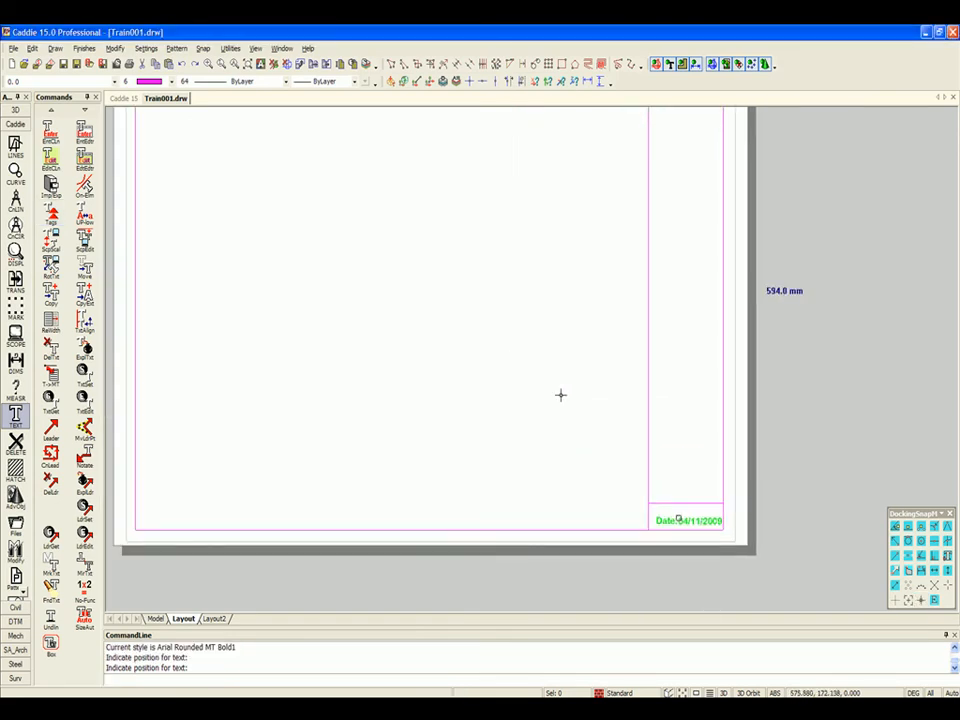
pyautogui.moveTo(519, 378); pyautogui.dragTo(526, 396, button='middle')
pyautogui.scroll(-2, 437, 266)
pyautogui.moveTo(468, 292); pyautogui.dragTo(491, 309, button='middle')
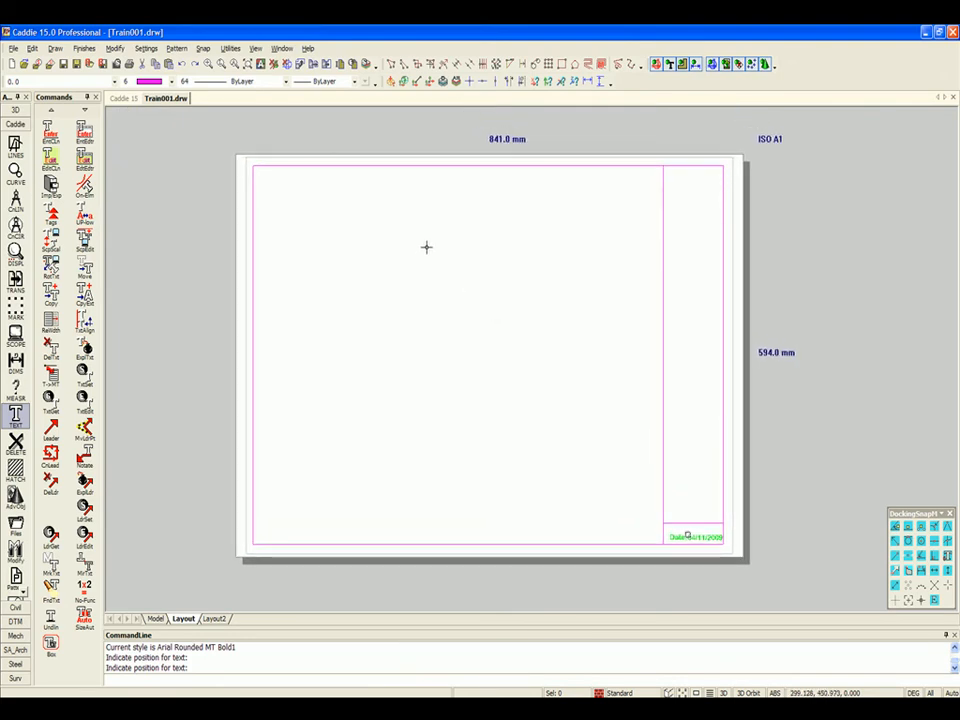
# - Add the current sheet to the titlesheets drawing under the layout name "Demo A1 Landscape"
pyautogui.click(13, 49)
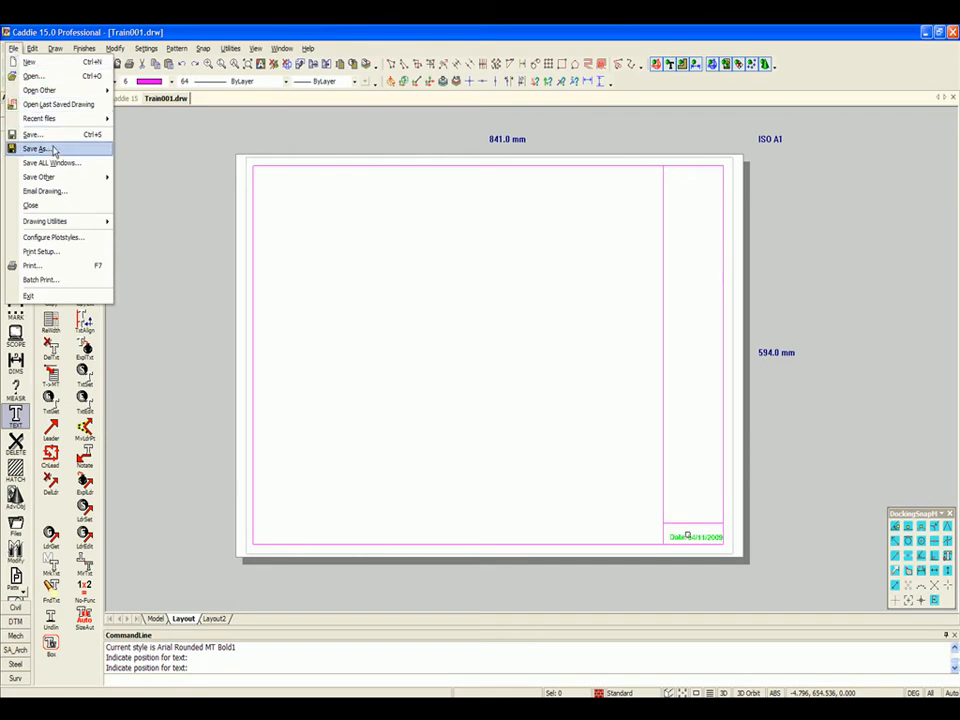
pyautogui.moveTo(62, 177)
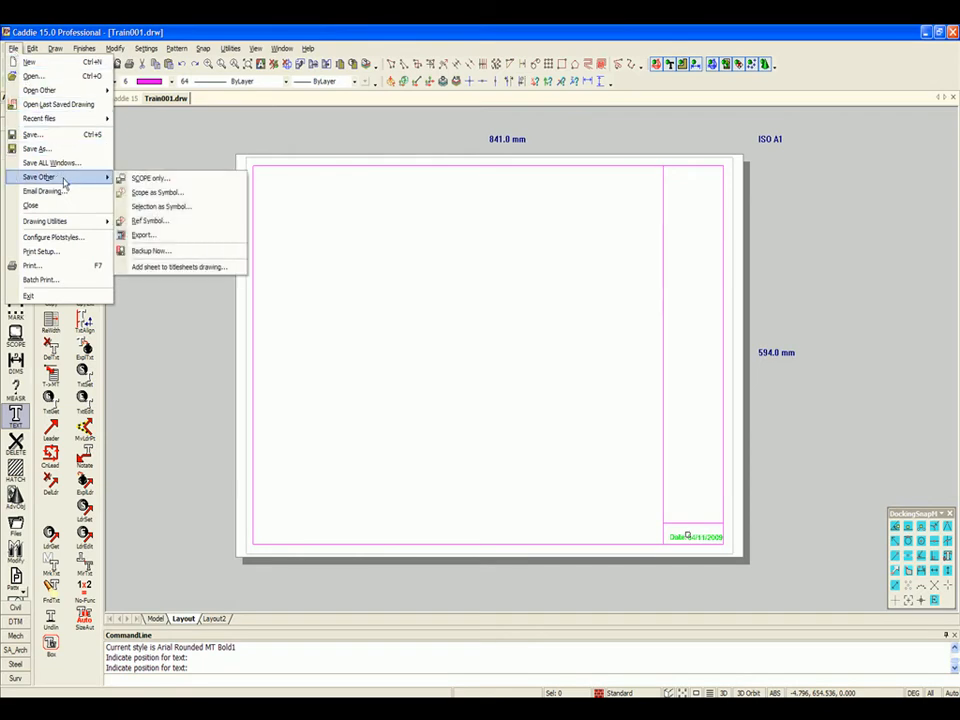
pyautogui.click(178, 267)
pyautogui.click(443, 420)
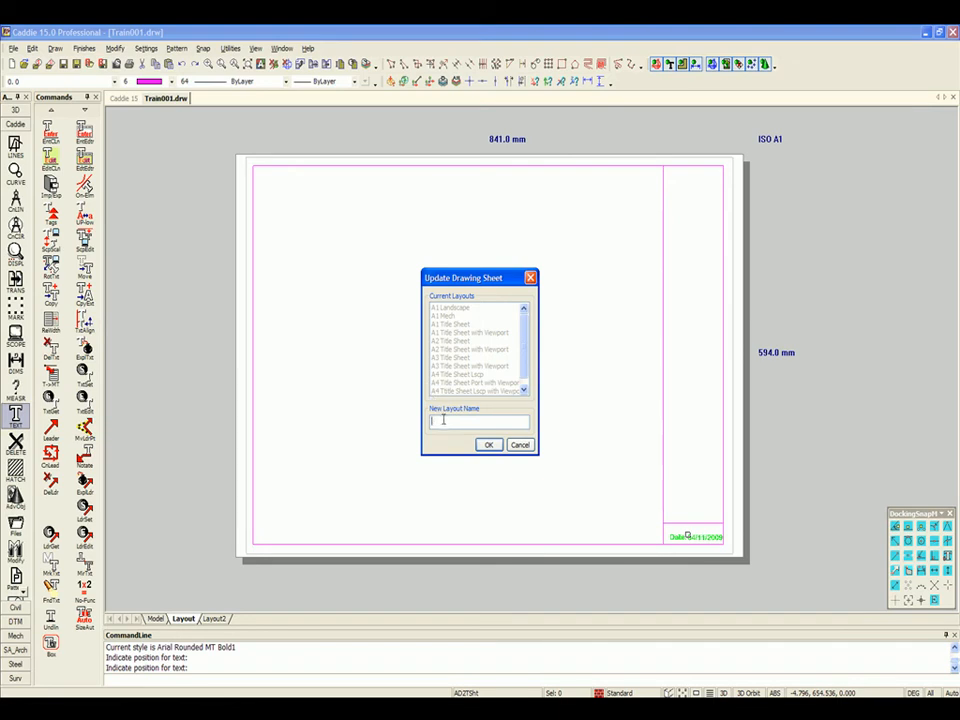
pyautogui.write('D')
pyautogui.write(' A1L')
pyautogui.write('emo A1 Landscape')
pyautogui.click(489, 445)
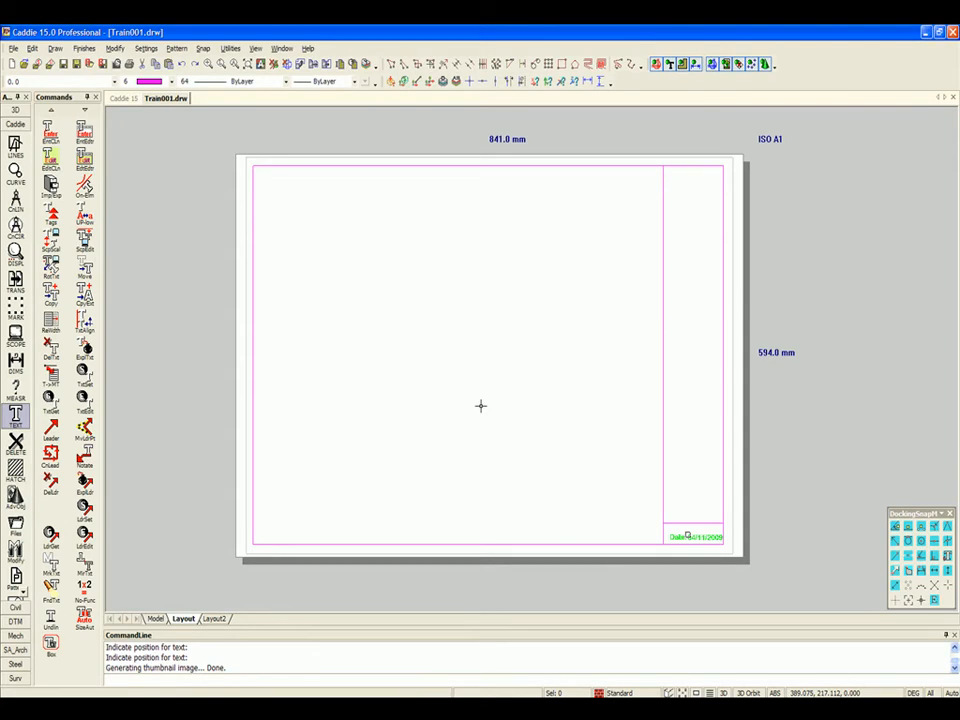
# - Rename the Layout2 sheet to "Plan" in its sheet setup
pyautogui.click(214, 619)
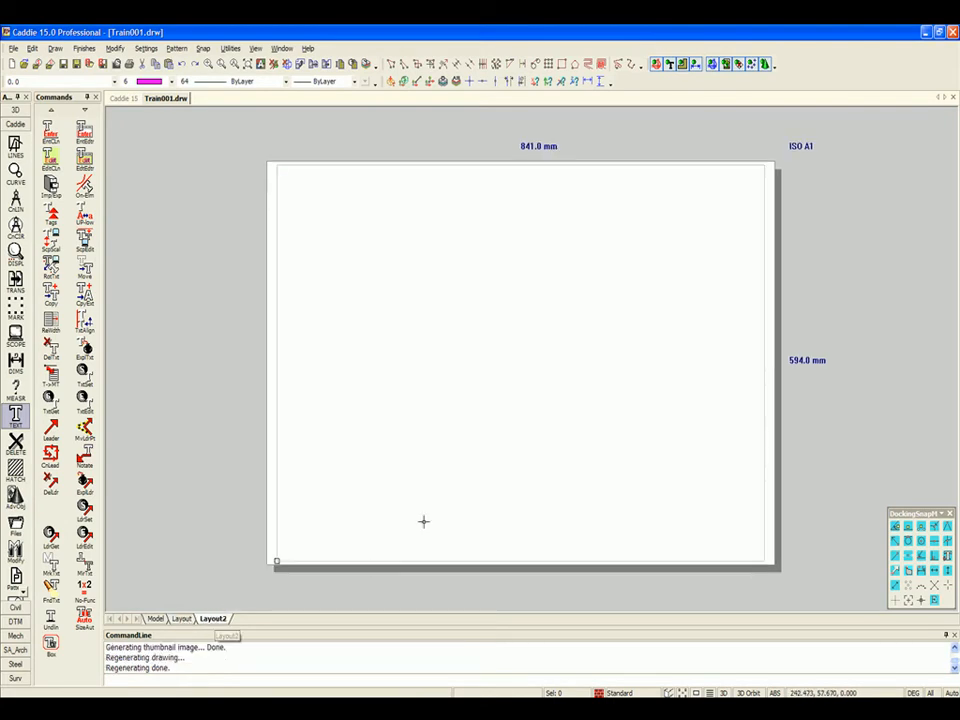
pyautogui.scroll(-2, 22, 594)
pyautogui.click(15, 549)
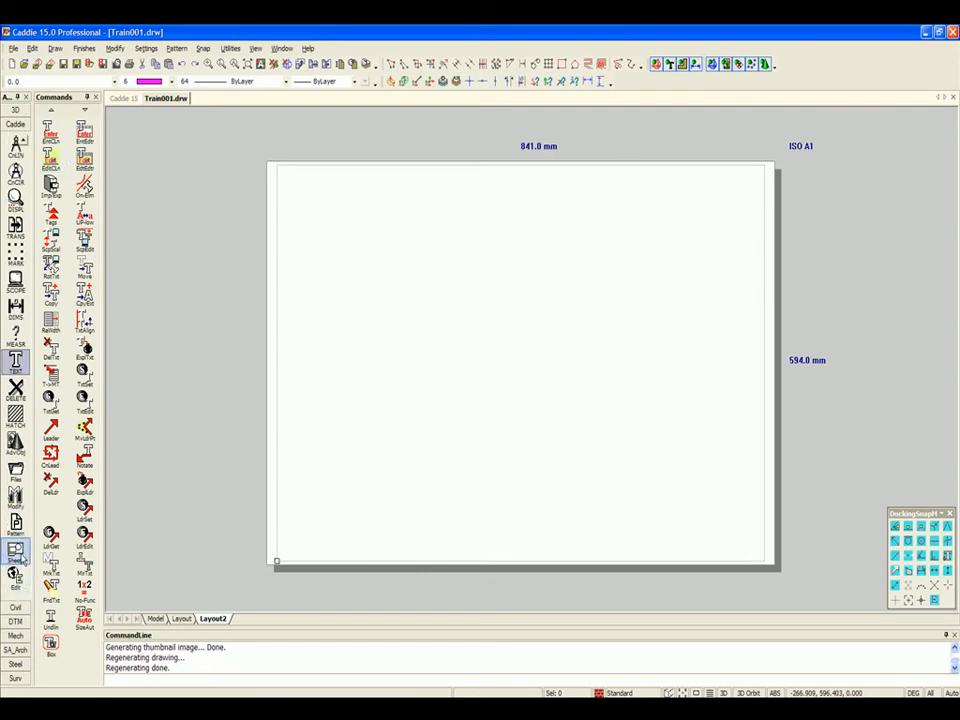
pyautogui.click(85, 132)
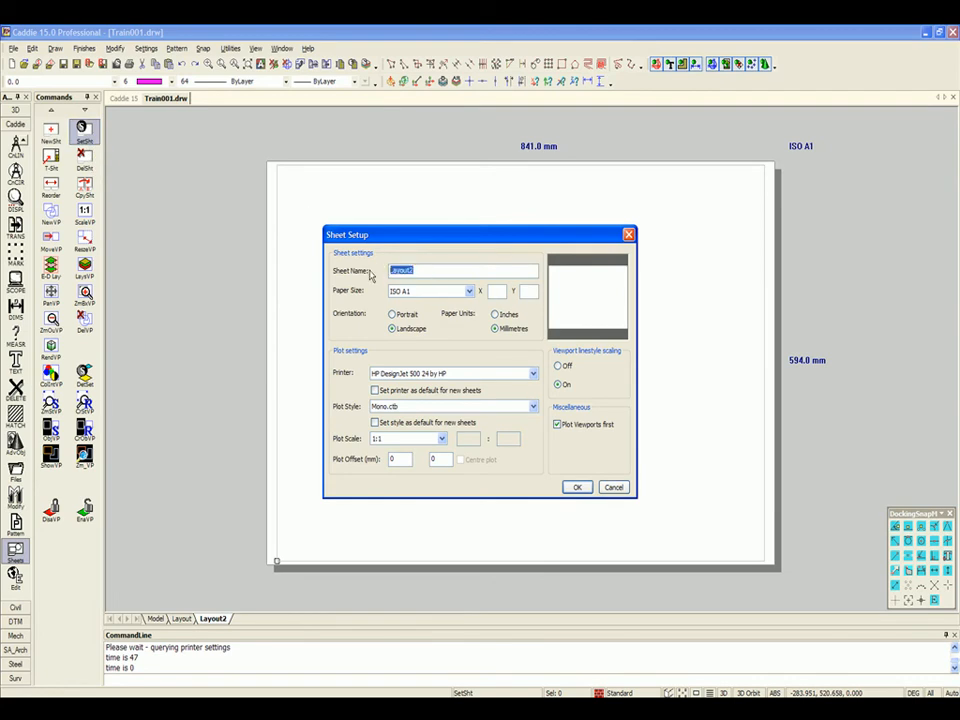
pyautogui.write('ian')
pyautogui.click(577, 488)
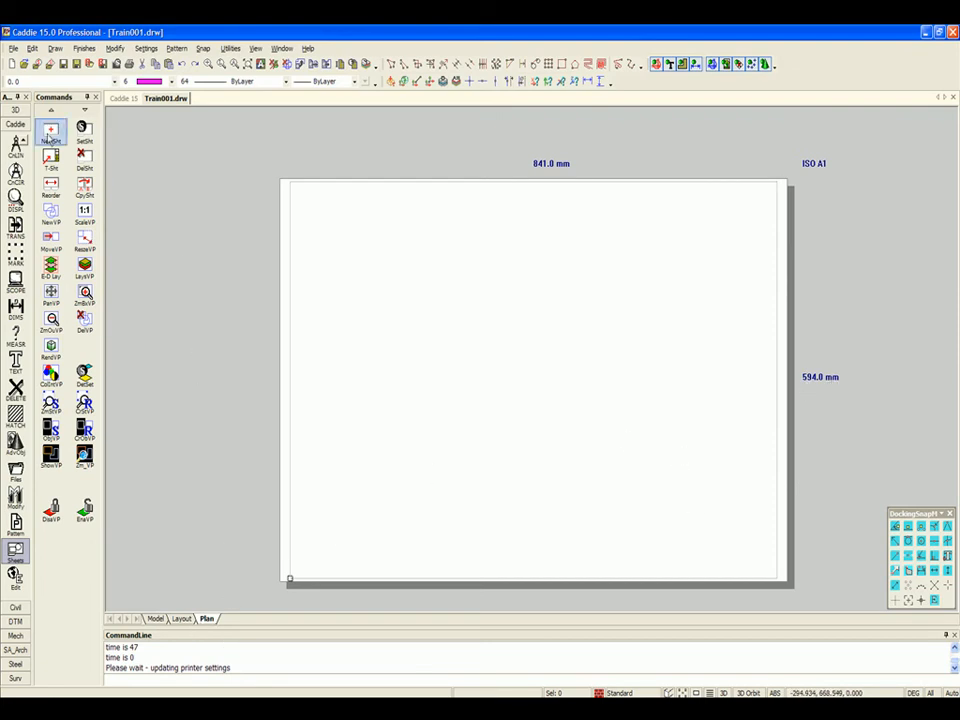
# - Insert the saved "Demo A1 Landscape" title sheet into the Plan sheet
pyautogui.click(50, 159)
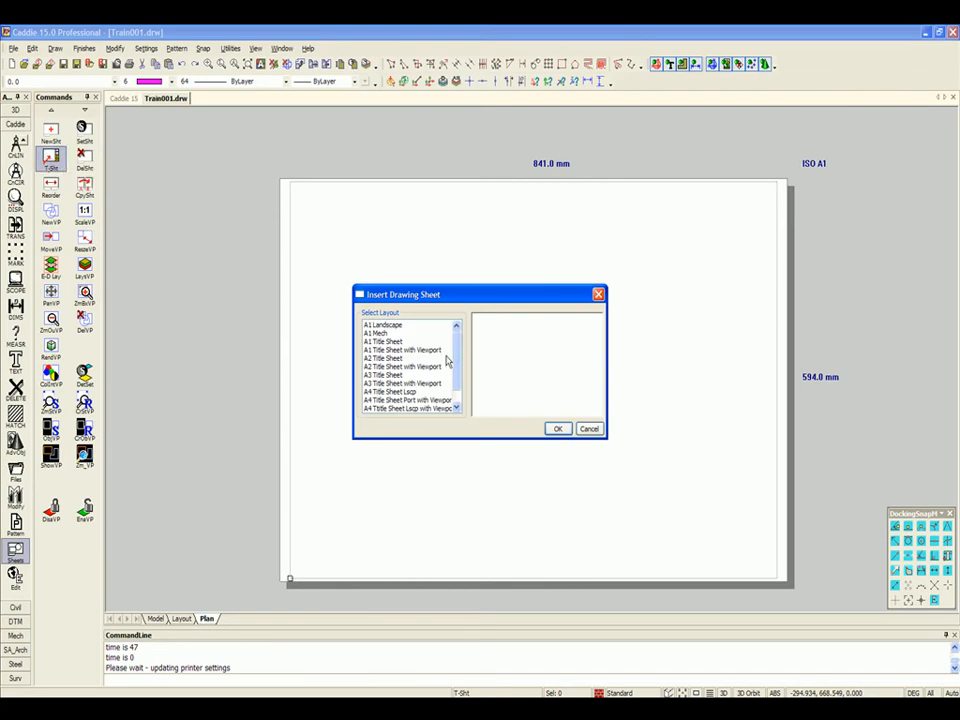
pyautogui.scroll(-1, 440, 380)
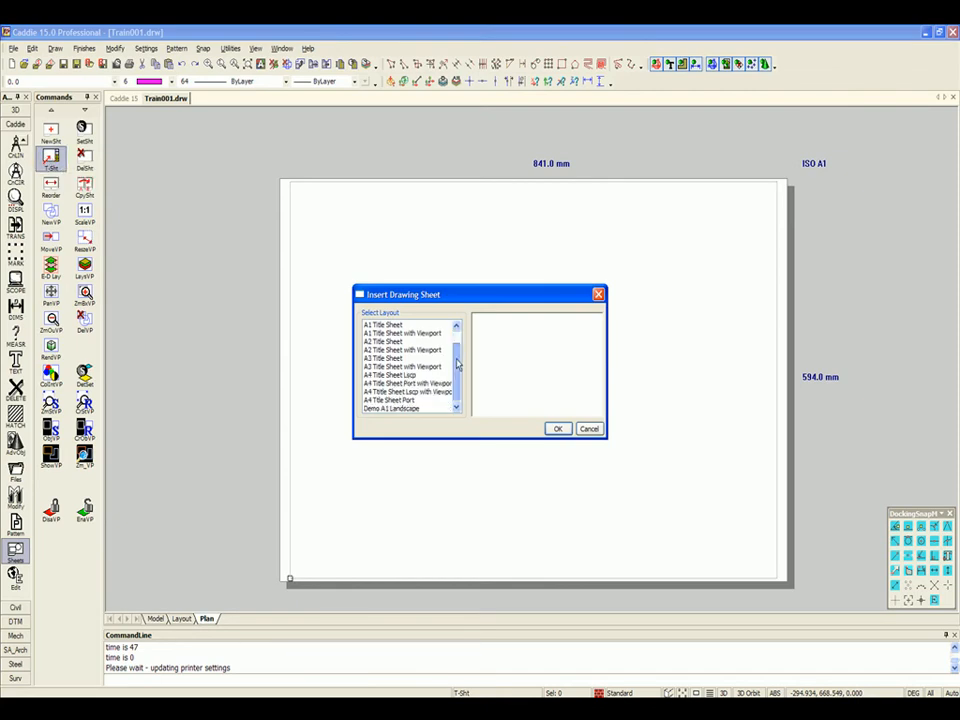
pyautogui.click(426, 409)
pyautogui.click(556, 429)
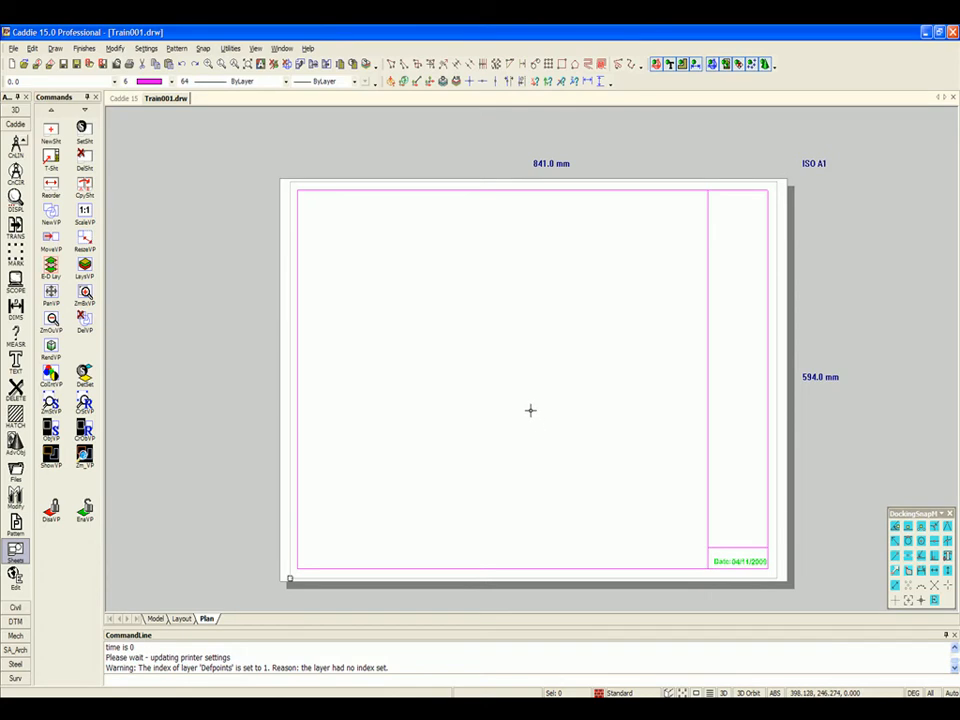
# - Select the whole inserted border, title column and date on the Plan sheet and delete them
pyautogui.click(232, 578)
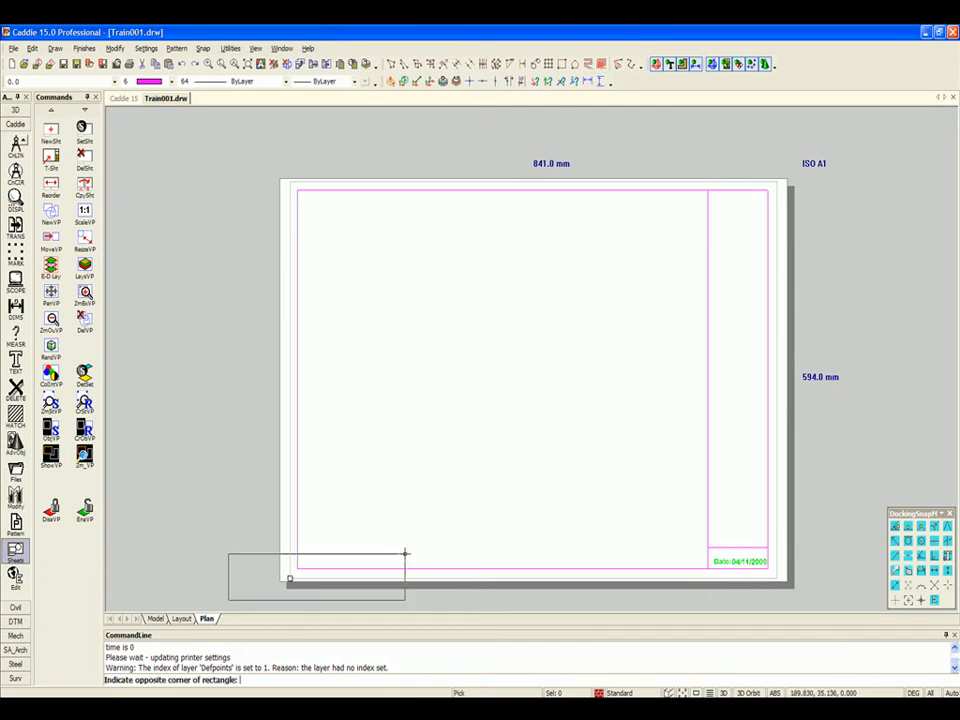
pyautogui.click(881, 145)
pyautogui.press('Delete')
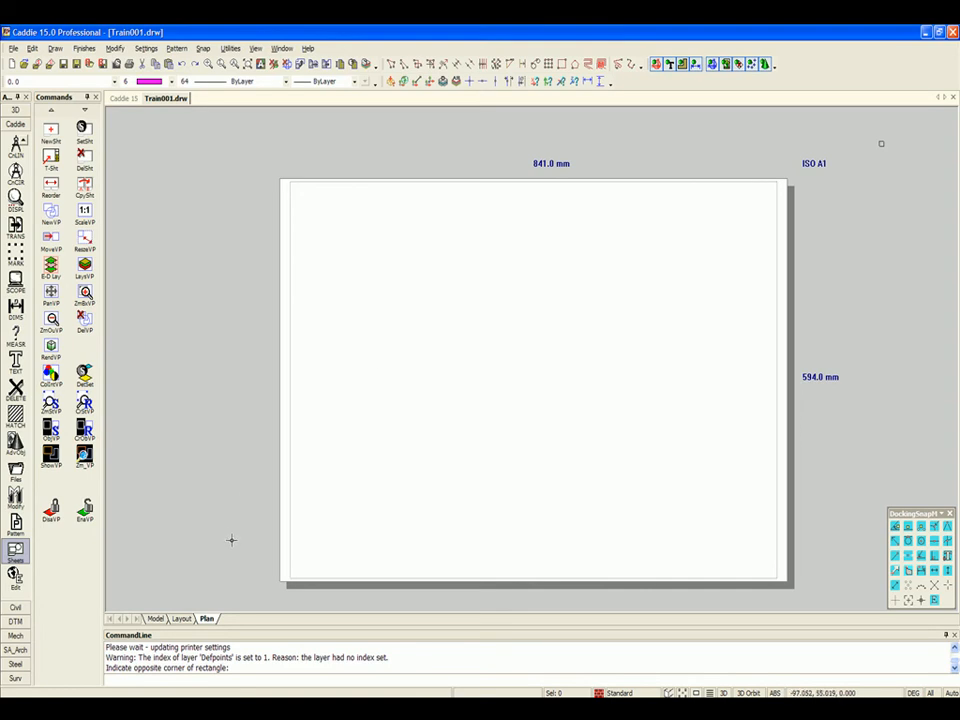
# - Define a rectangular modelspace viewport outline around the View Arrow 'B' elevation and its label
pyautogui.click(156, 619)
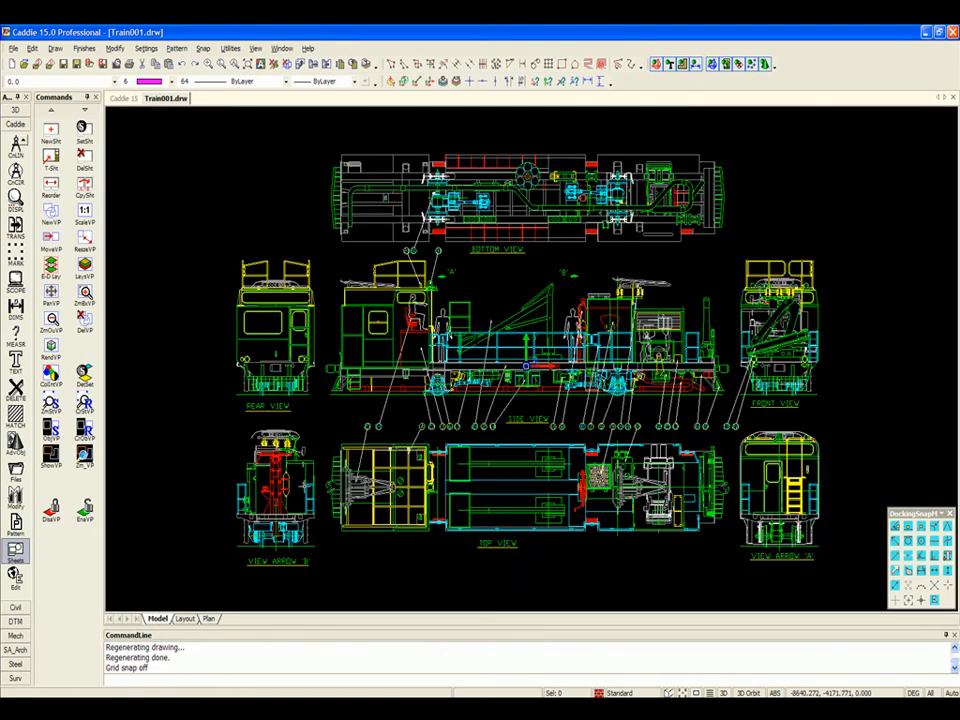
pyautogui.click(185, 619)
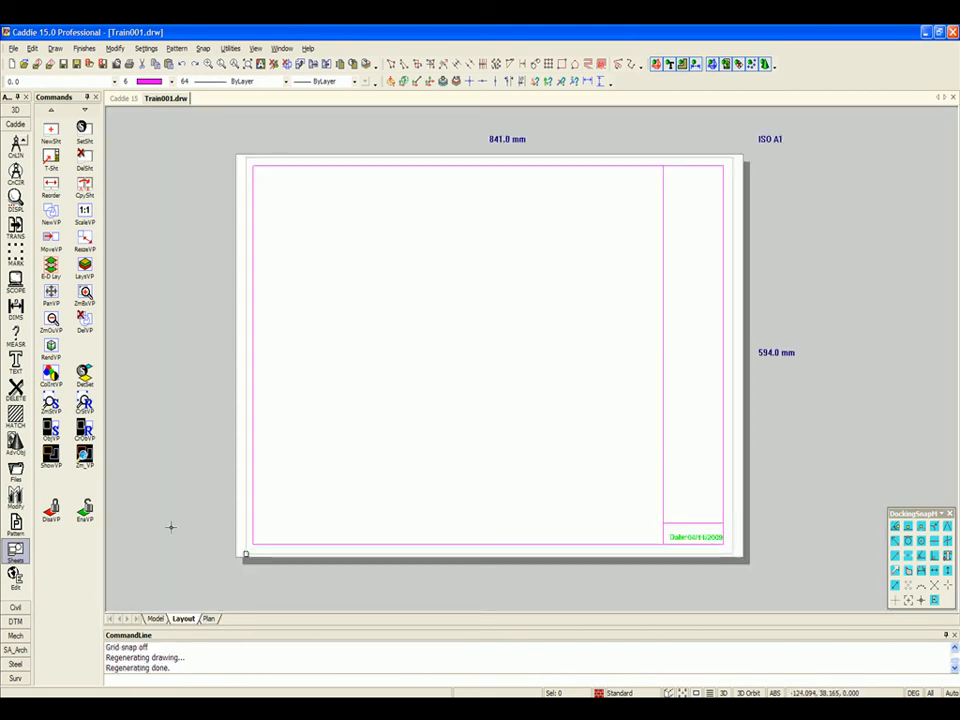
pyautogui.click(155, 619)
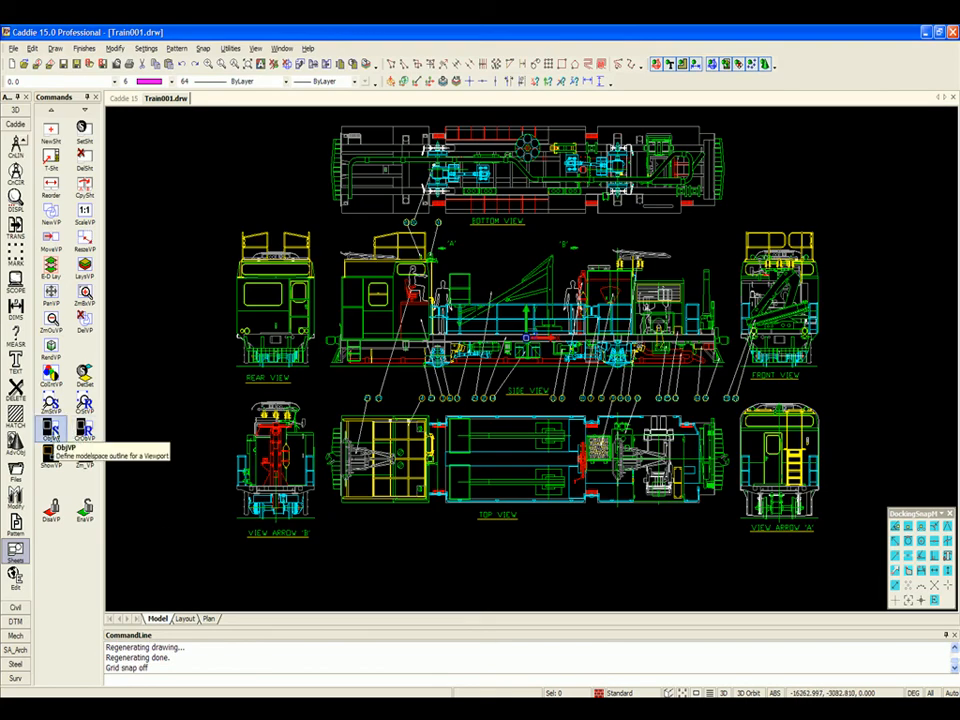
pyautogui.click(50, 430)
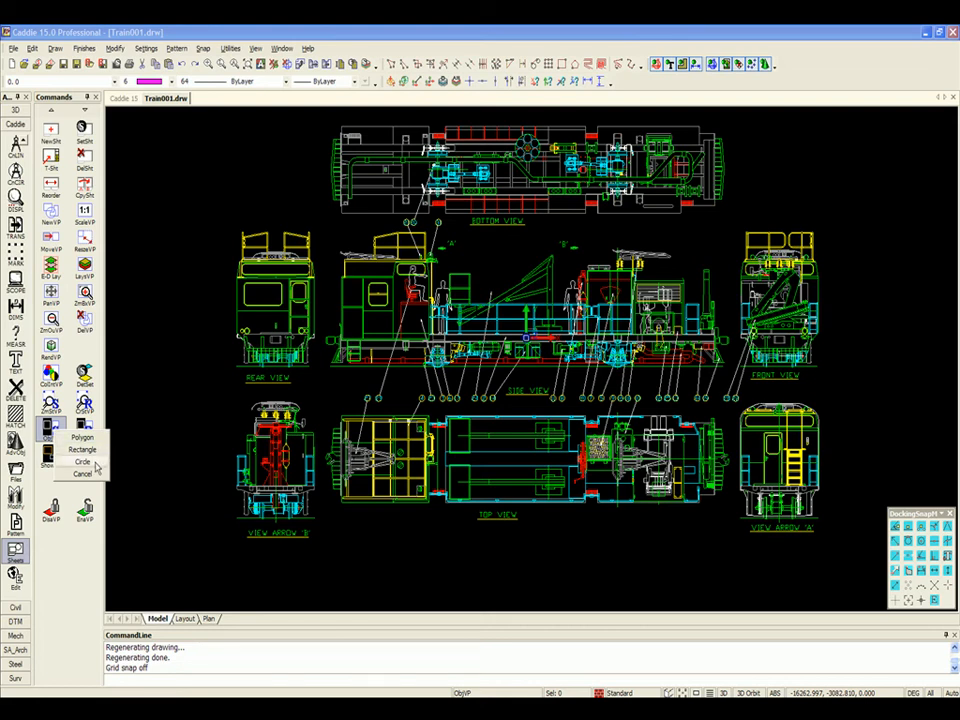
pyautogui.click(86, 451)
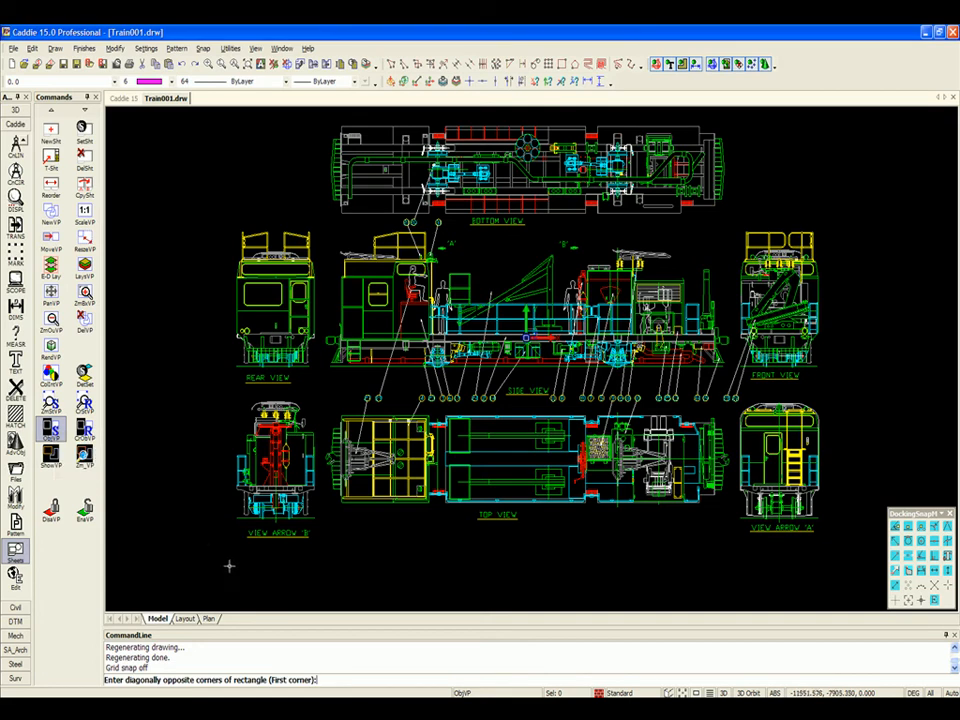
pyautogui.click(214, 553)
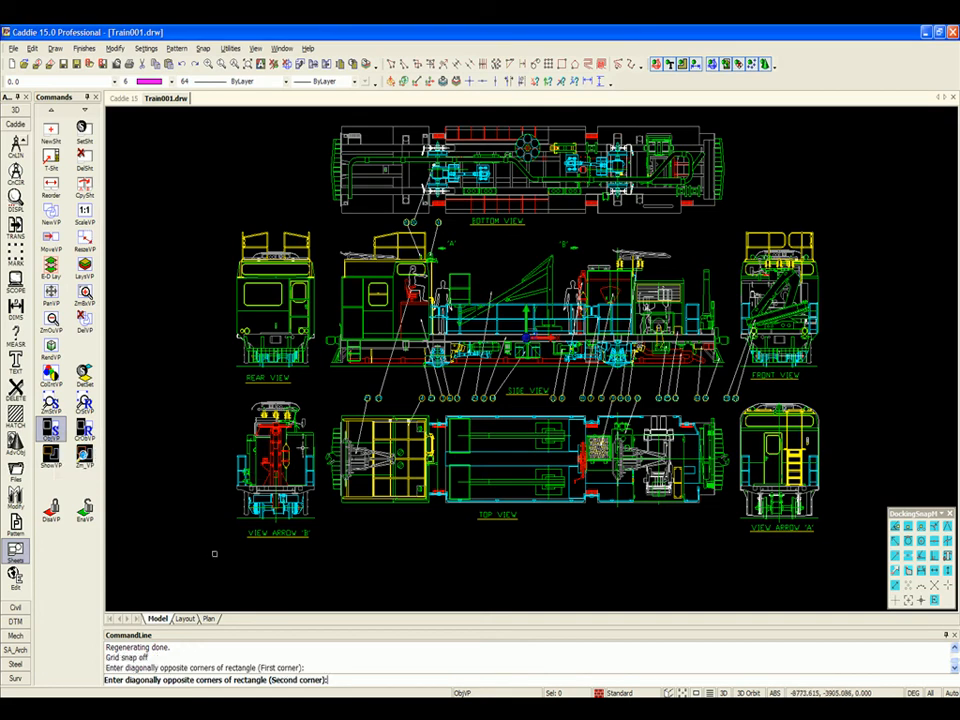
pyautogui.click(323, 388)
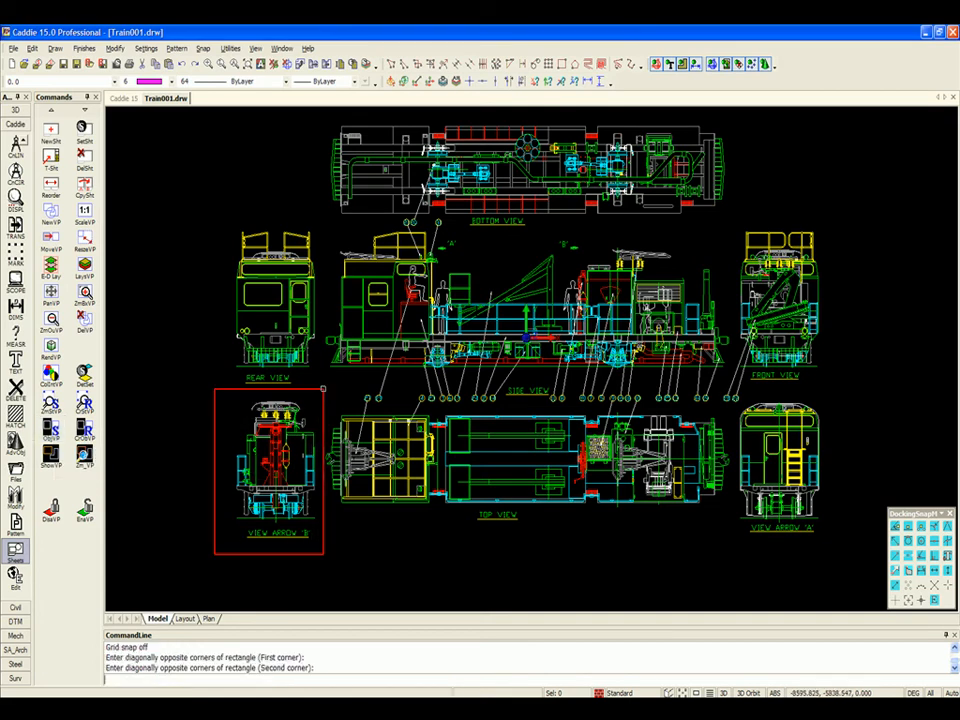
# - Create a 1:50 viewport from the View Arrow 'B' outline in the lower-left corner of the border on the Layout sheet
pyautogui.click(184, 619)
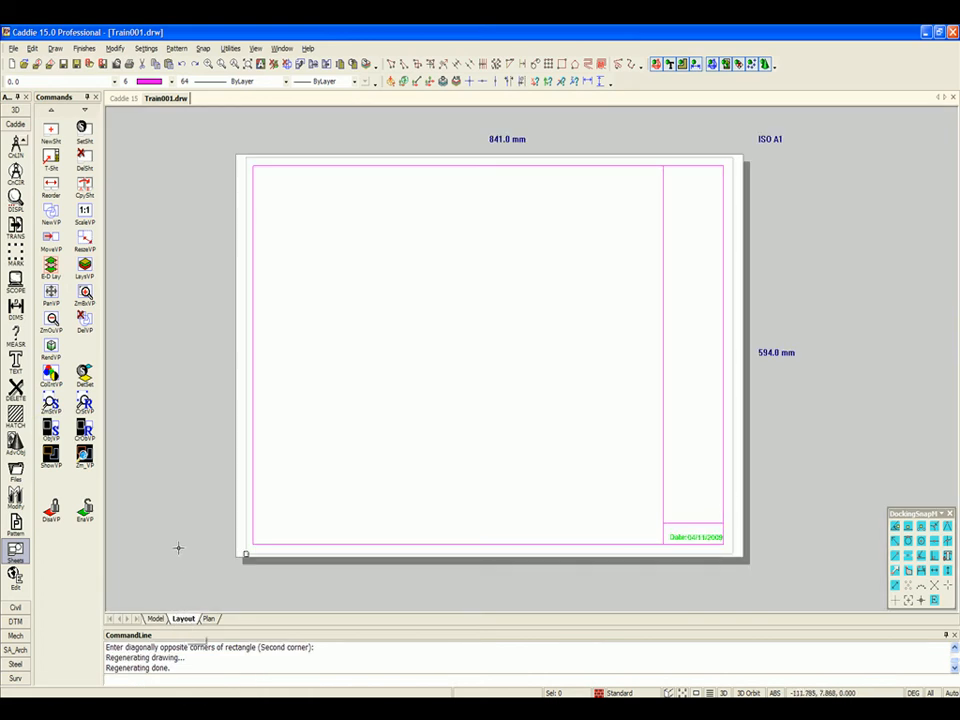
pyautogui.click(86, 430)
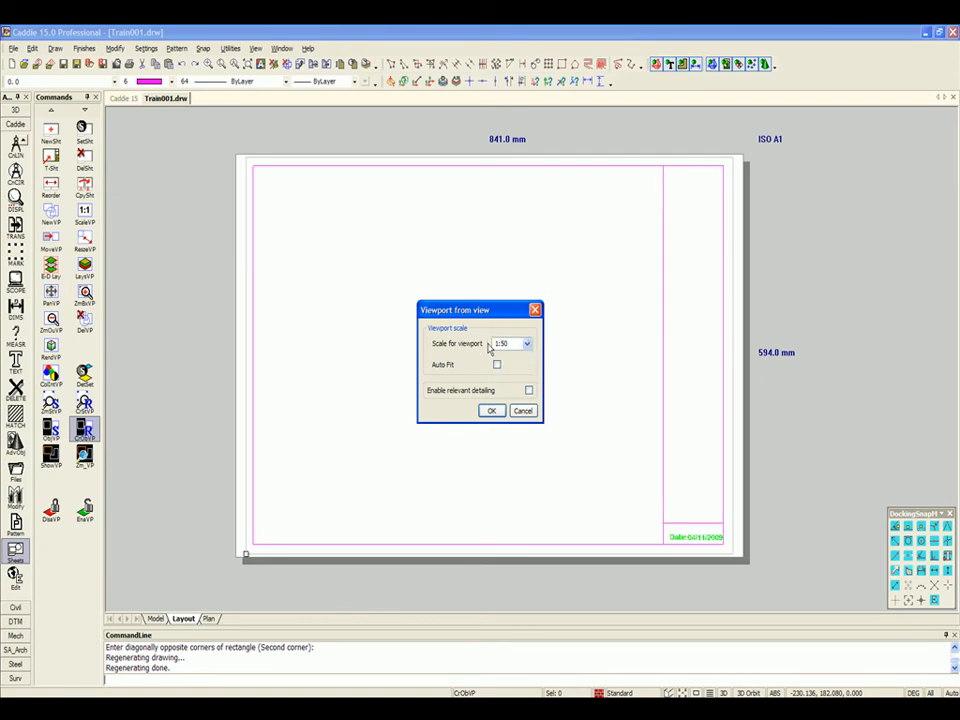
pyautogui.click(490, 412)
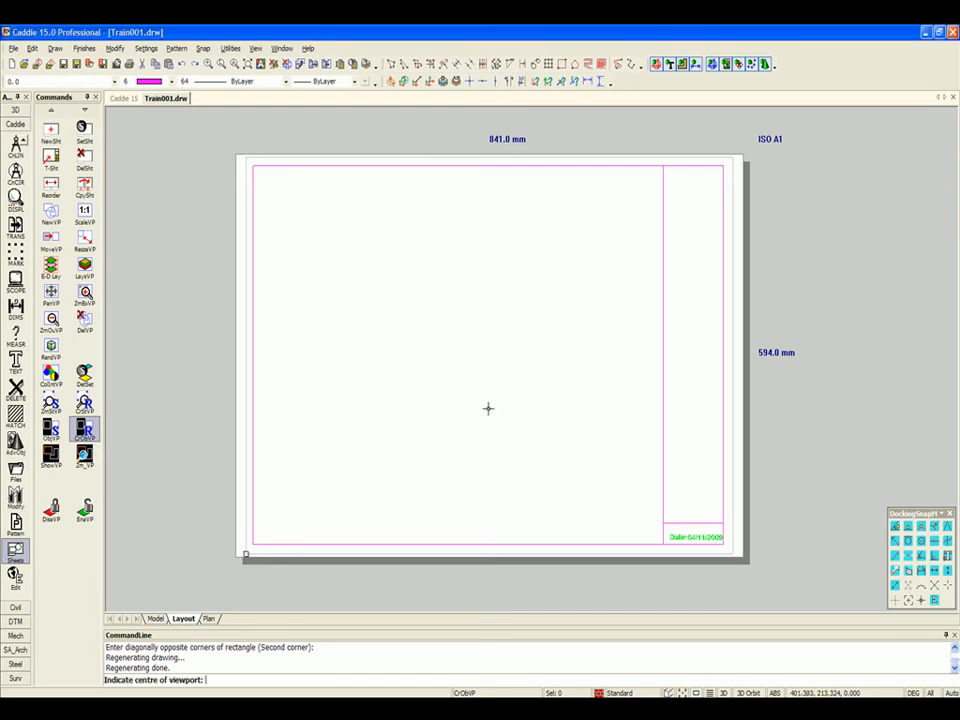
pyautogui.click(289, 490)
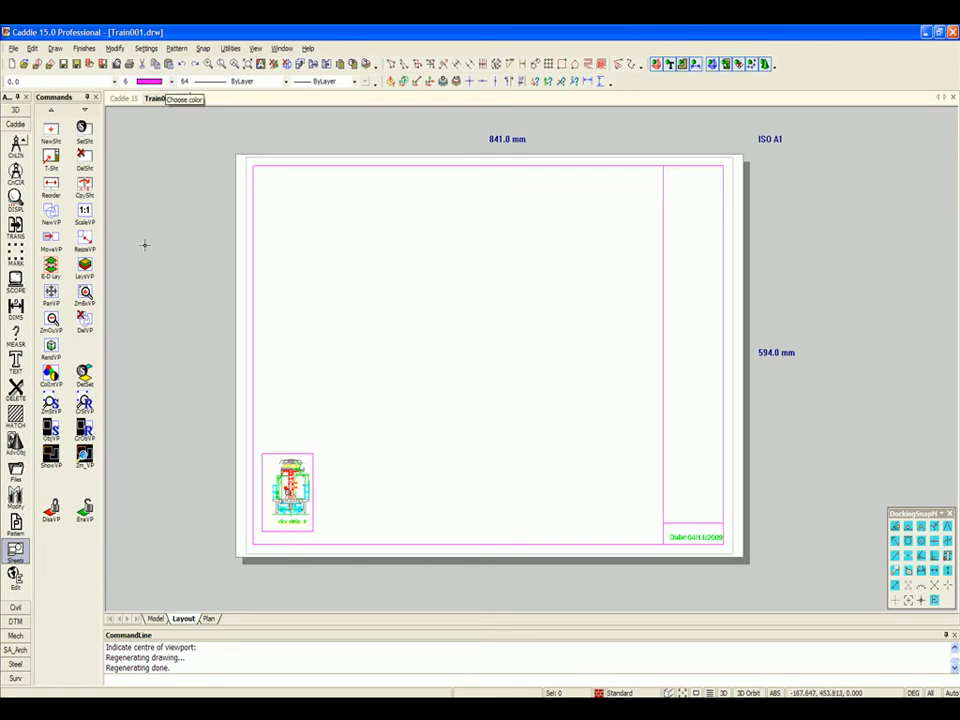
# - Define a rectangular modelspace viewport outline around the Rear View elevation and its label
pyautogui.click(157, 619)
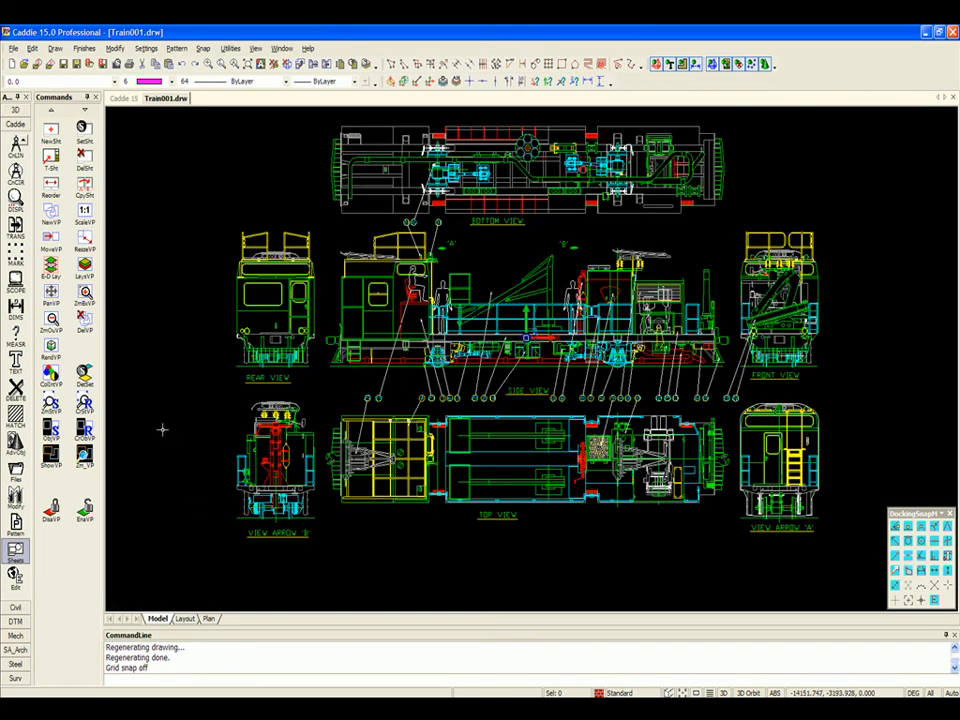
pyautogui.click(50, 427)
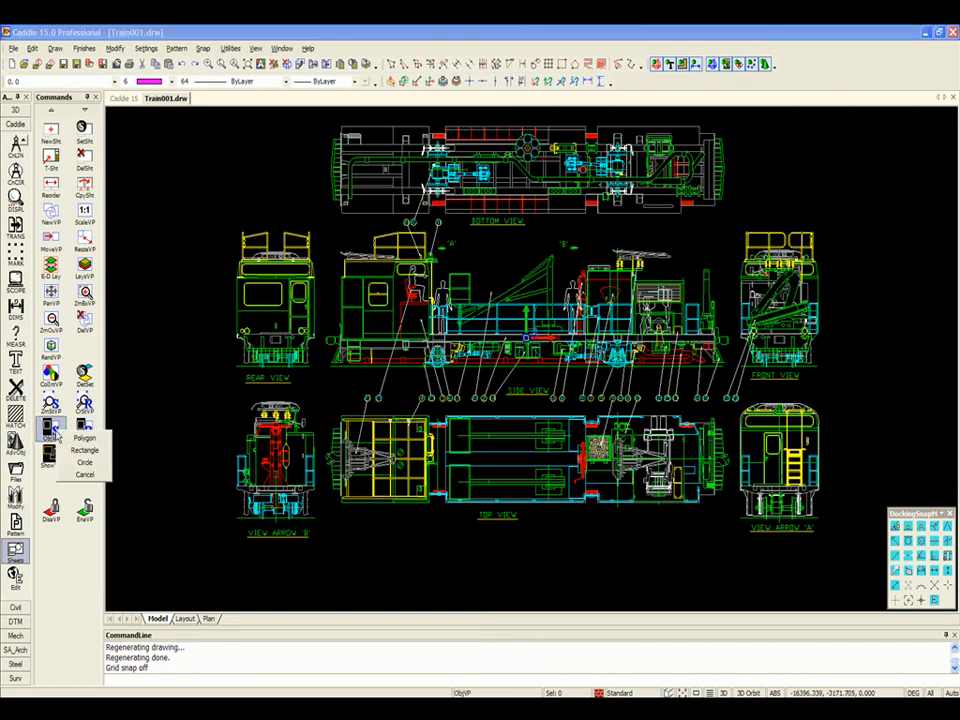
pyautogui.click(85, 450)
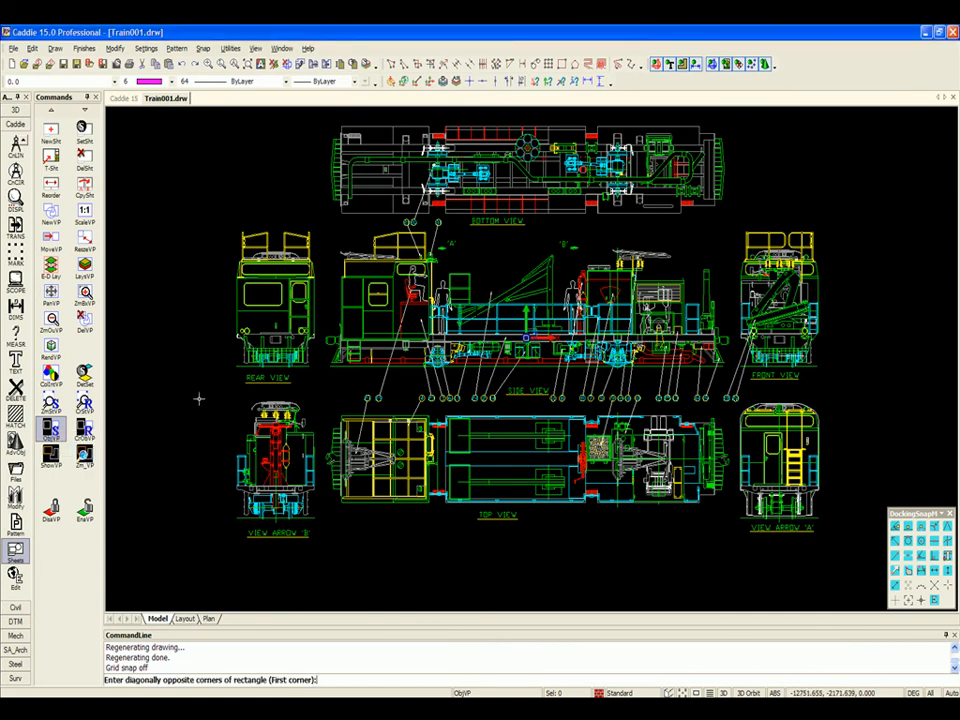
pyautogui.click(210, 393)
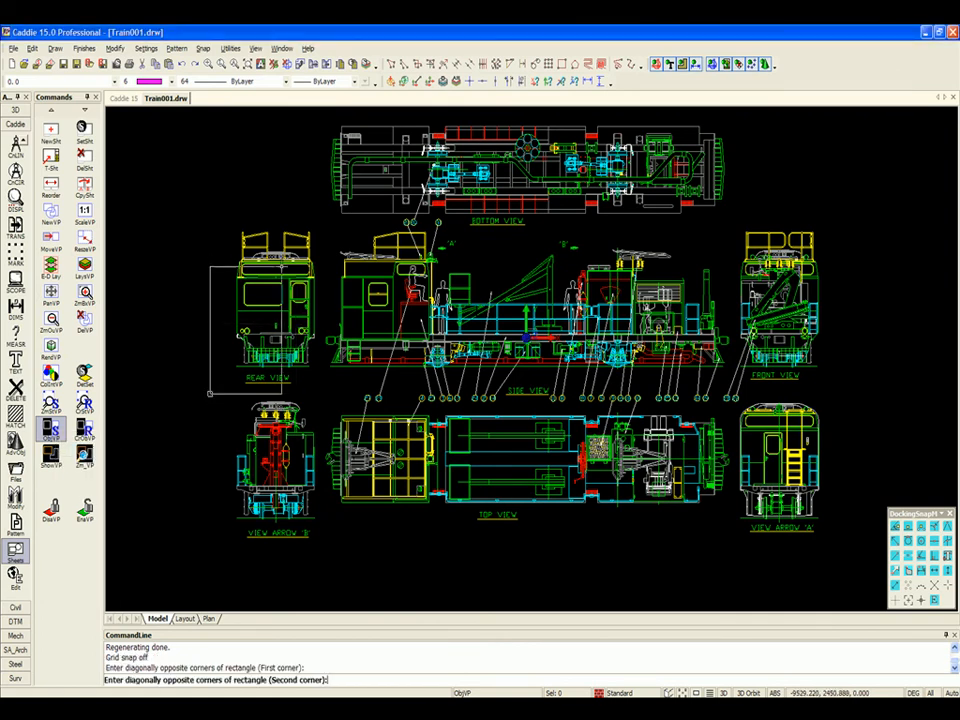
pyautogui.click(321, 223)
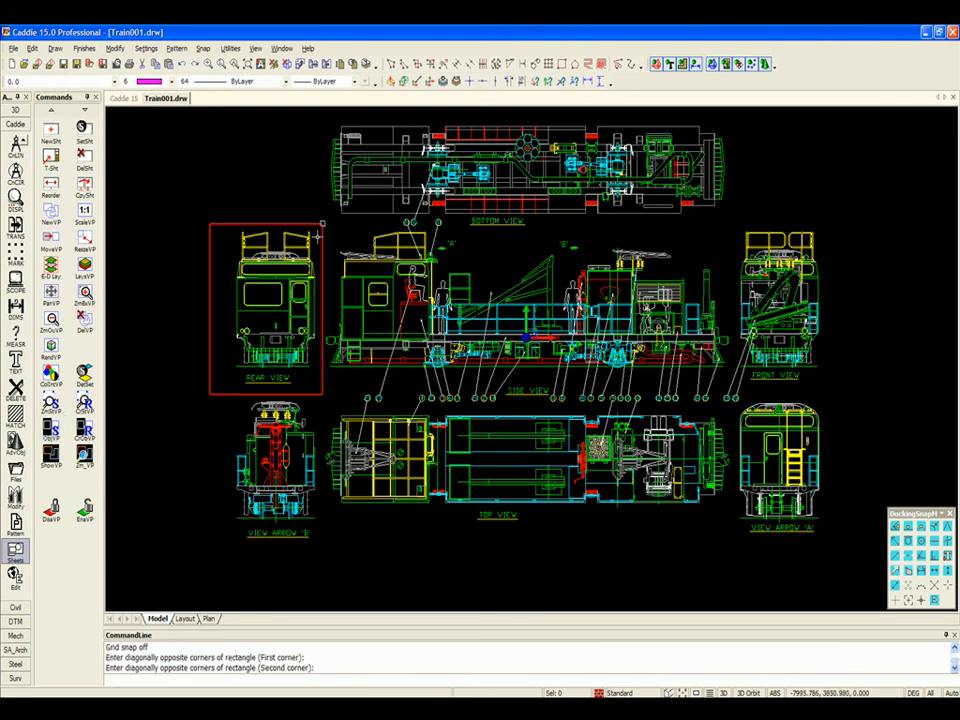
# - Create a 1:50 viewport from the Rear View outline on the Layout sheet, directly right of the View Arrow 'B' viewport
pyautogui.click(186, 619)
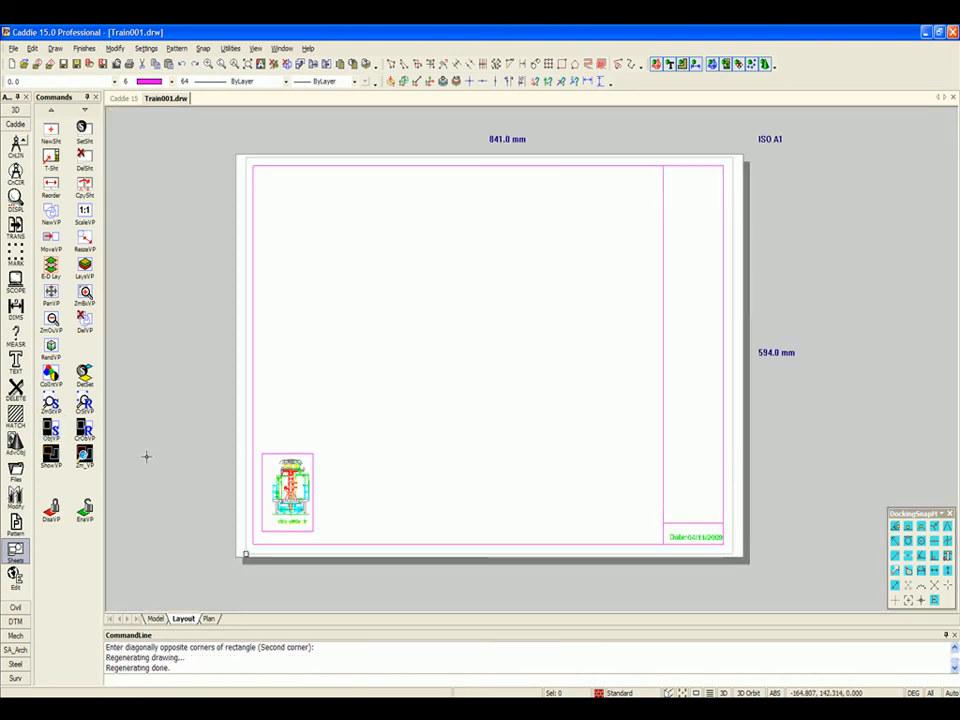
pyautogui.click(86, 429)
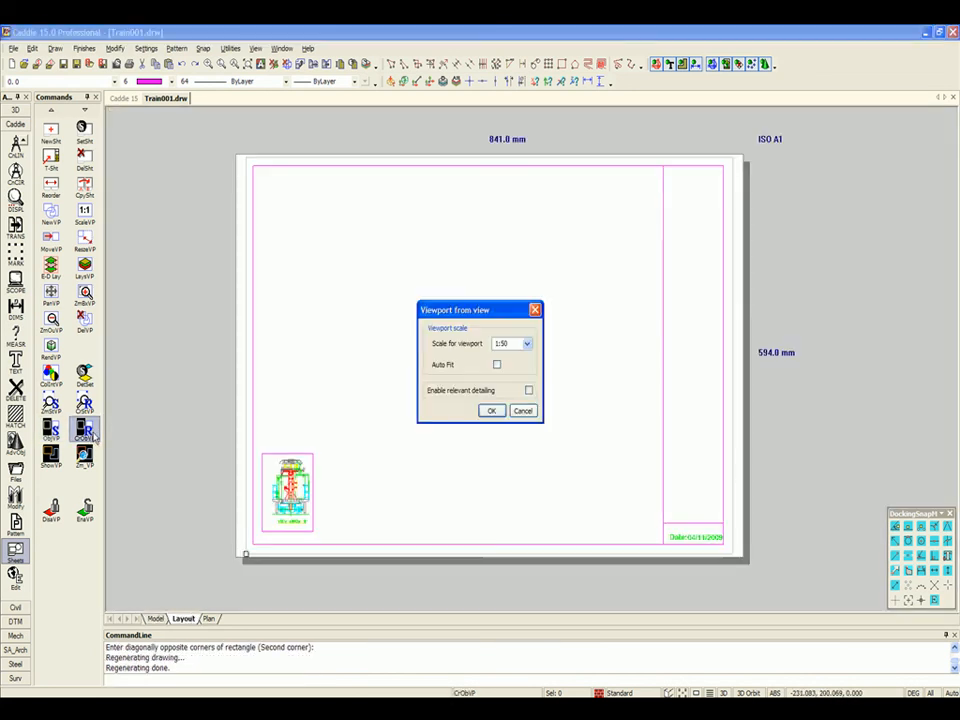
pyautogui.click(500, 411)
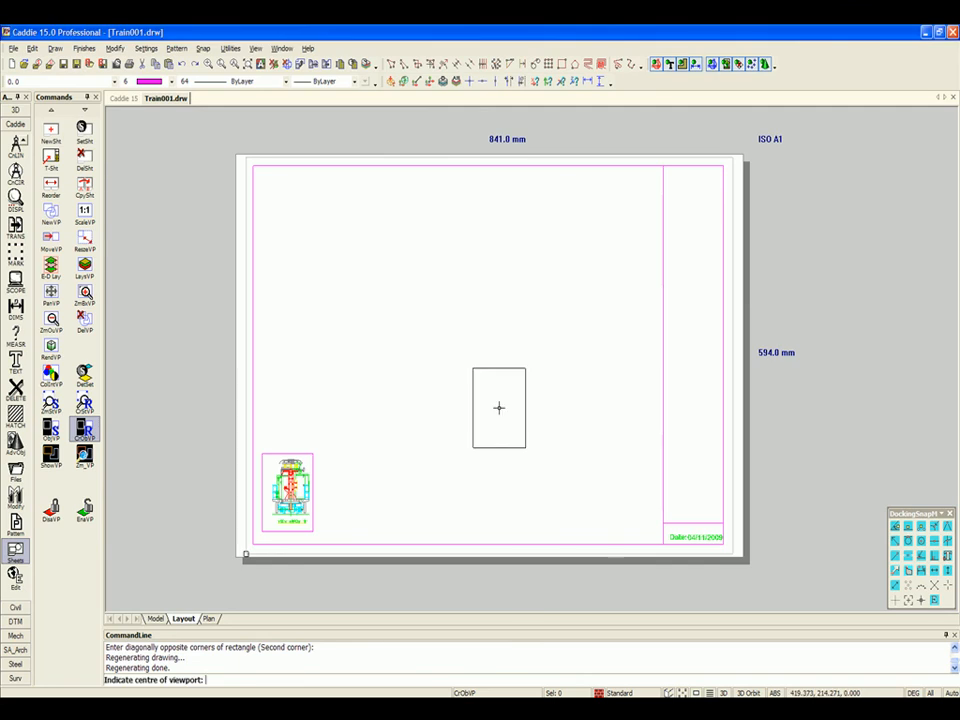
pyautogui.click(346, 491)
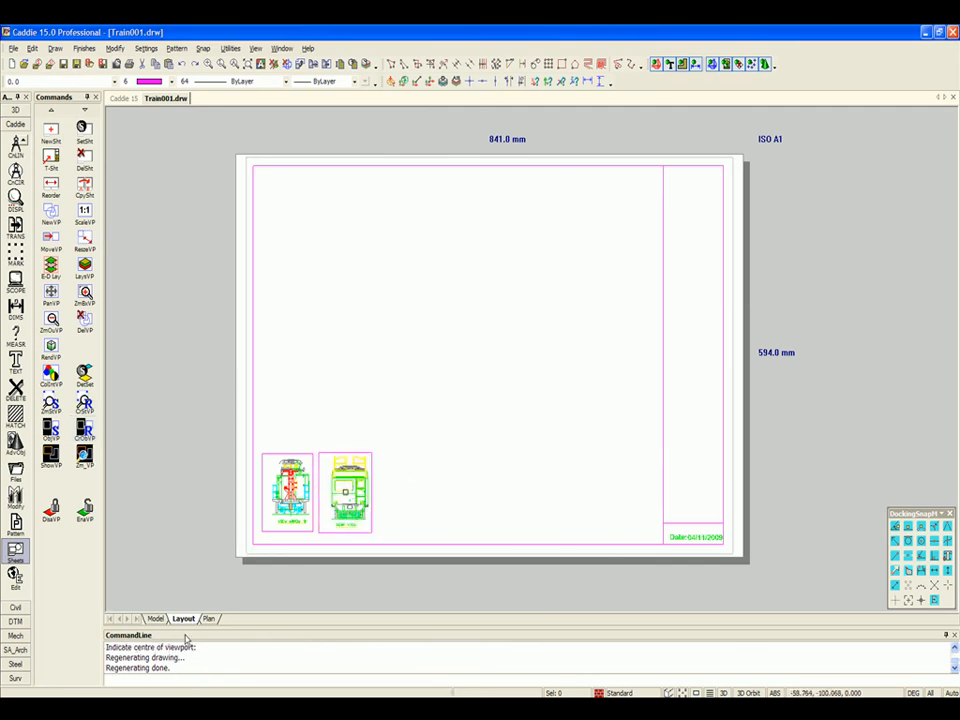
# - Define a rectangular modelspace viewport outline around the Top View of the train and its label
pyautogui.click(53, 430)
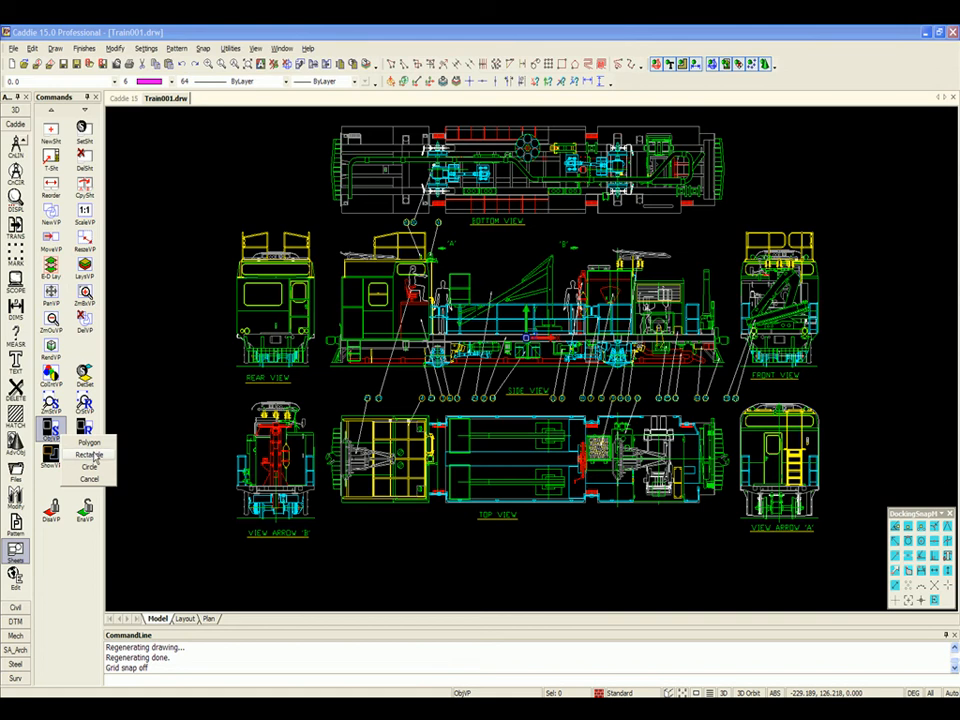
pyautogui.click(92, 455)
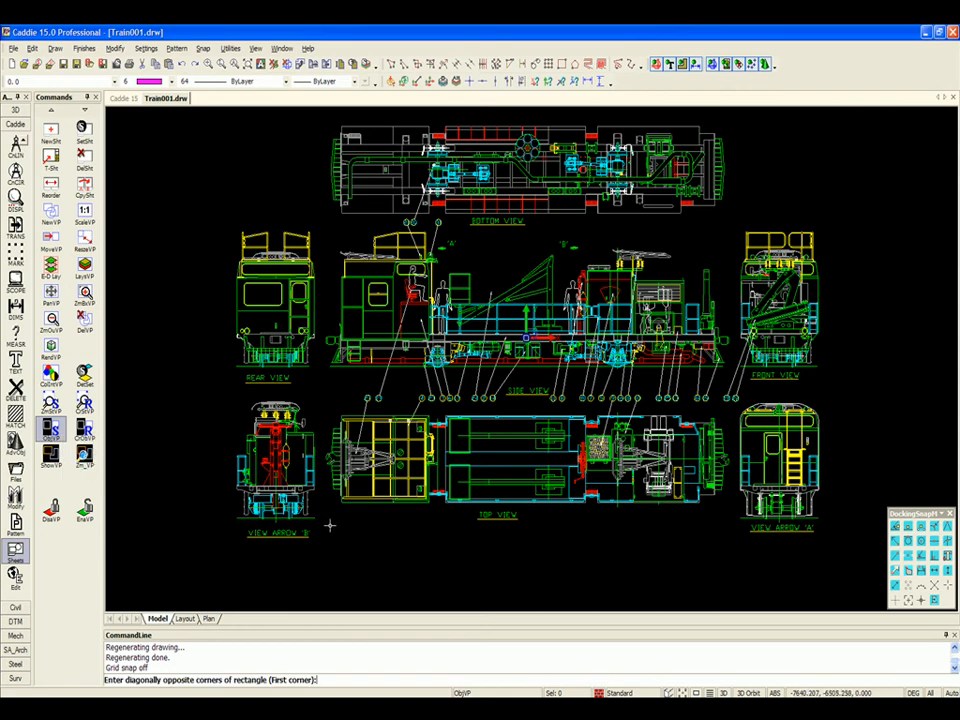
pyautogui.click(321, 526)
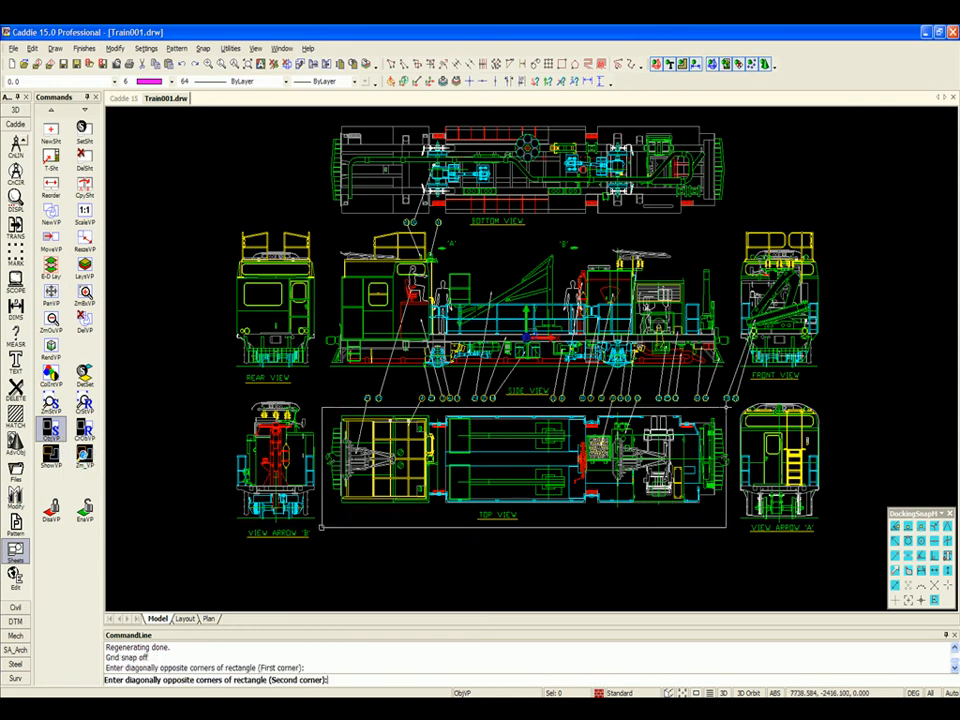
pyautogui.click(736, 407)
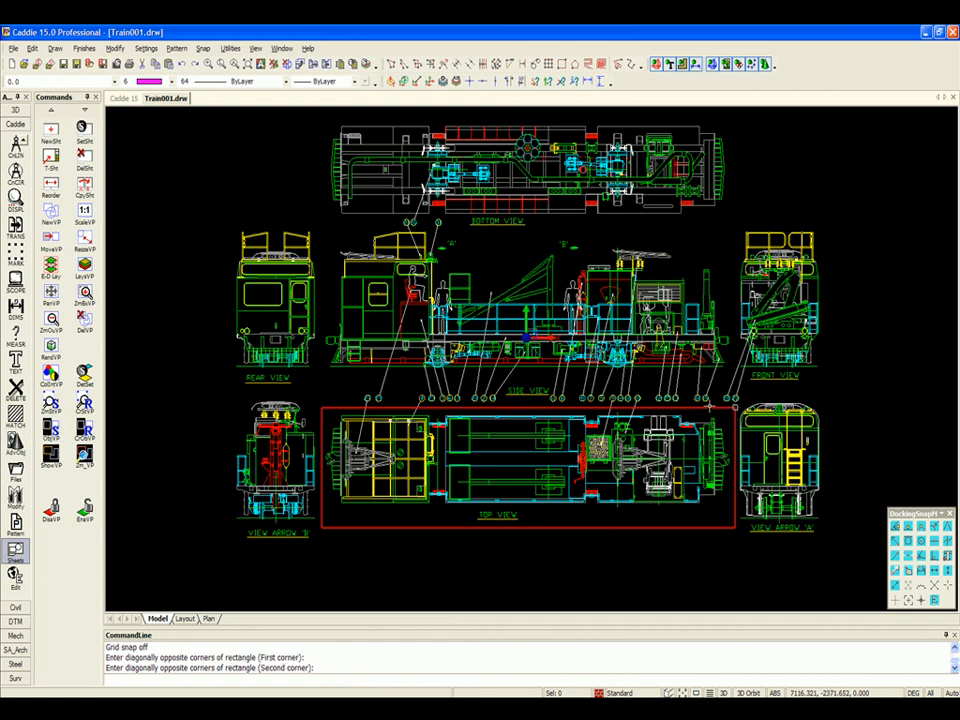
# - Create a 1:50 viewport from the Top View outline on the Layout sheet, beside the Rear View viewport along the border's lower edge
pyautogui.click(185, 618)
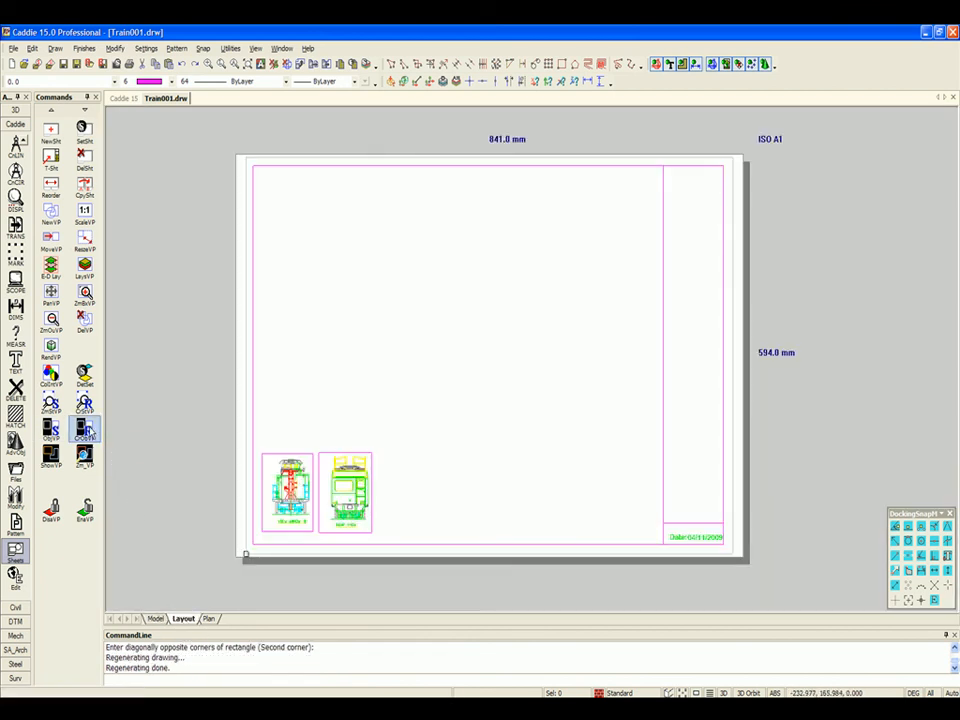
pyautogui.click(156, 618)
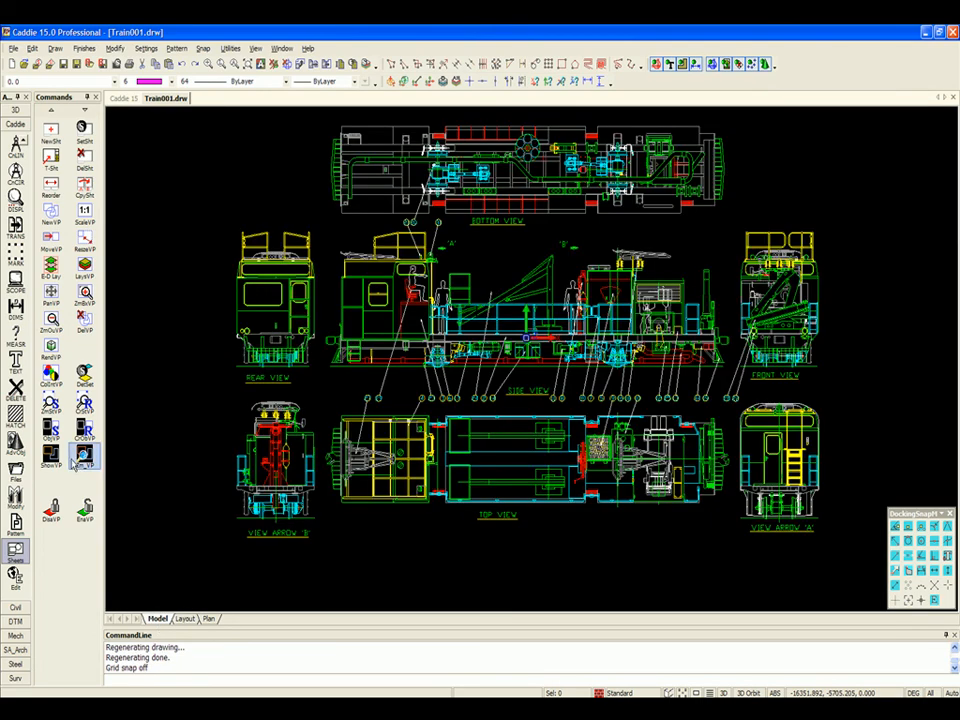
pyautogui.click(84, 429)
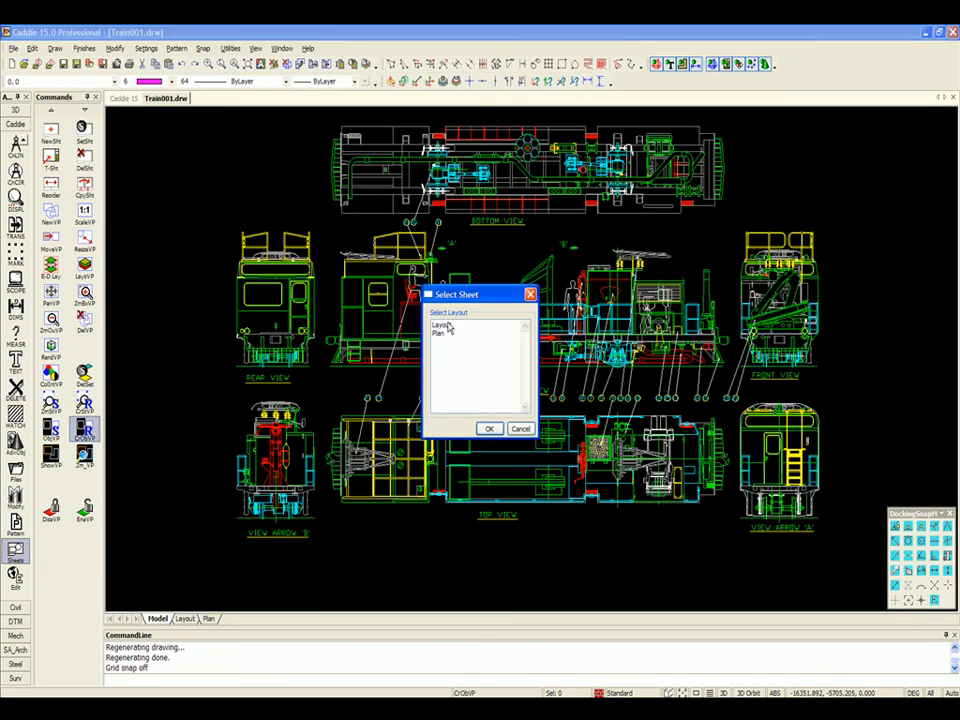
pyautogui.click(447, 326)
pyautogui.click(489, 429)
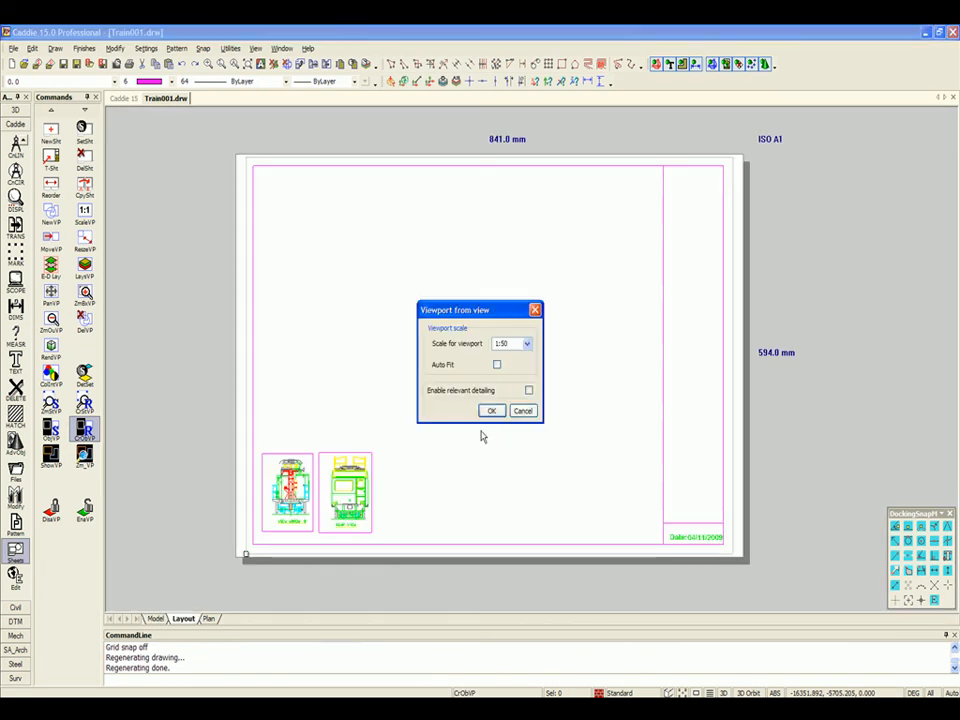
pyautogui.click(490, 413)
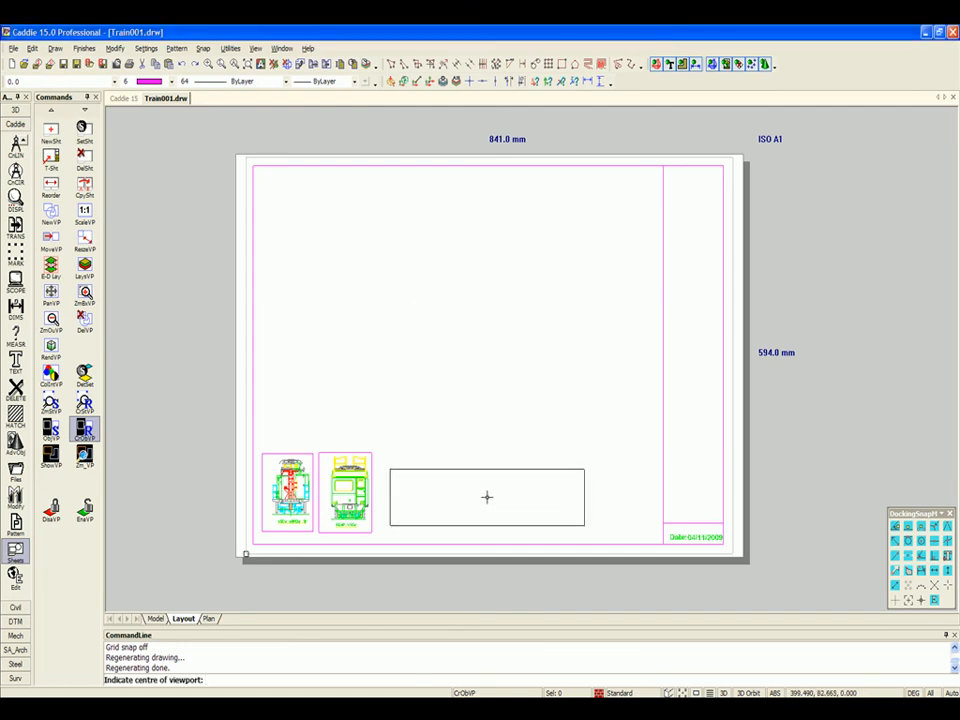
pyautogui.click(486, 493)
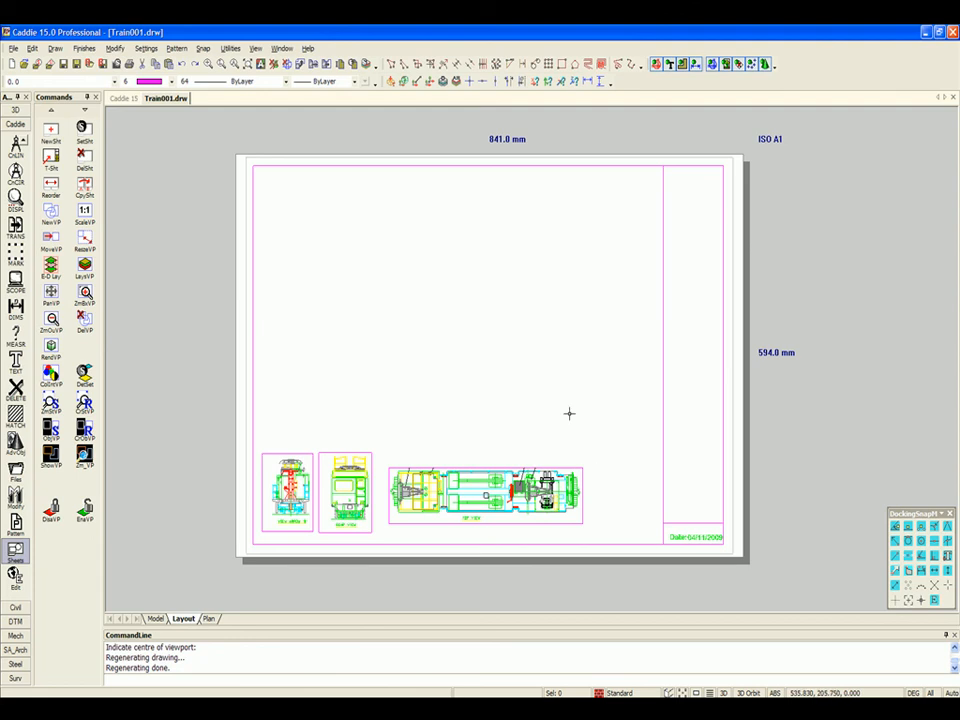
pyautogui.rightClick(532, 390)
pyautogui.click(557, 459)
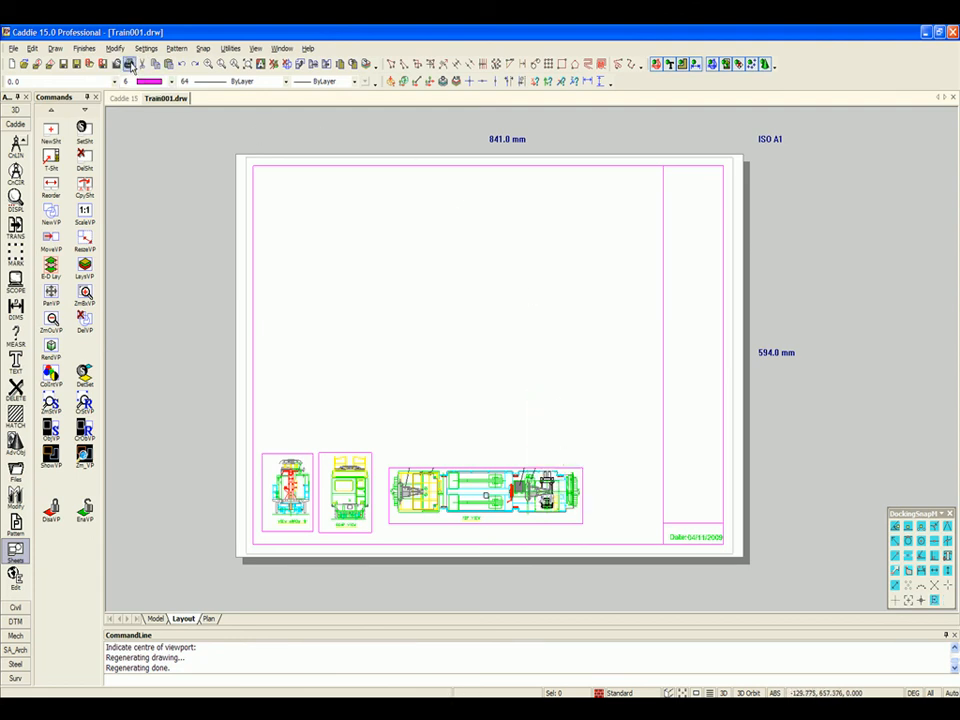
# - Preview the Layout sheet's plot on landscape ISO A1 at 1:1 with the Mono.ctb plot style, and leave without printing
pyautogui.click(128, 63)
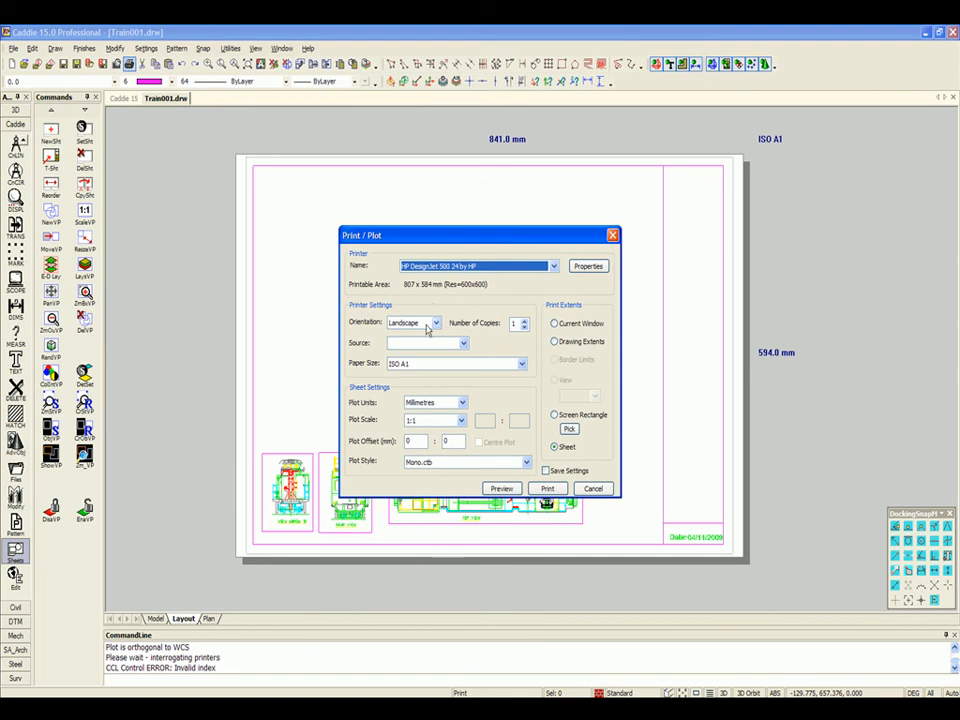
pyautogui.click(501, 488)
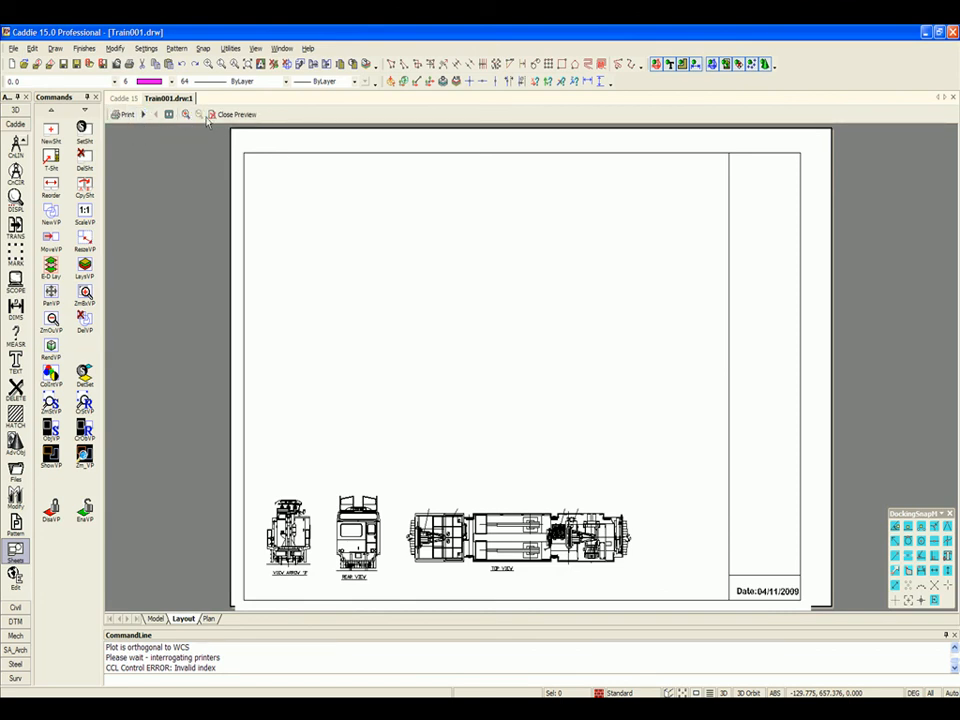
pyautogui.click(238, 115)
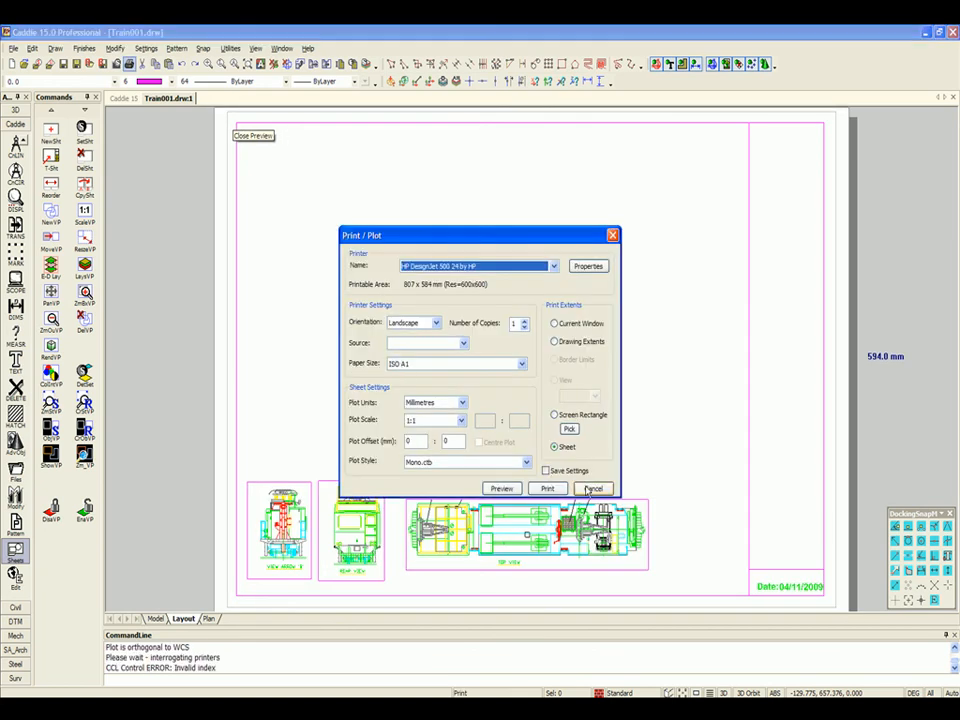
pyautogui.click(581, 488)
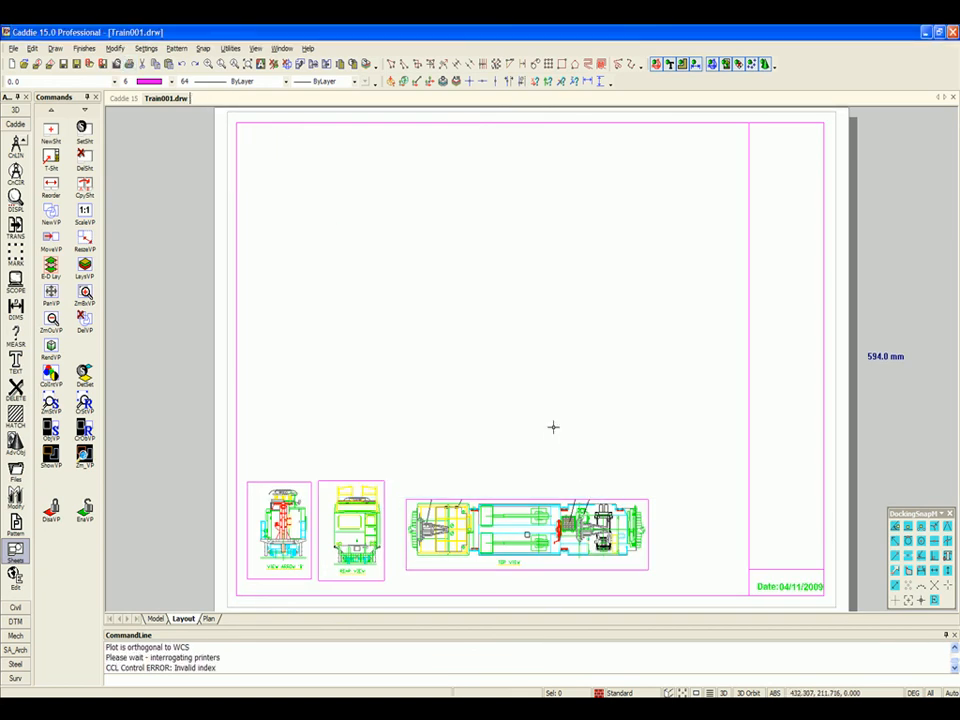